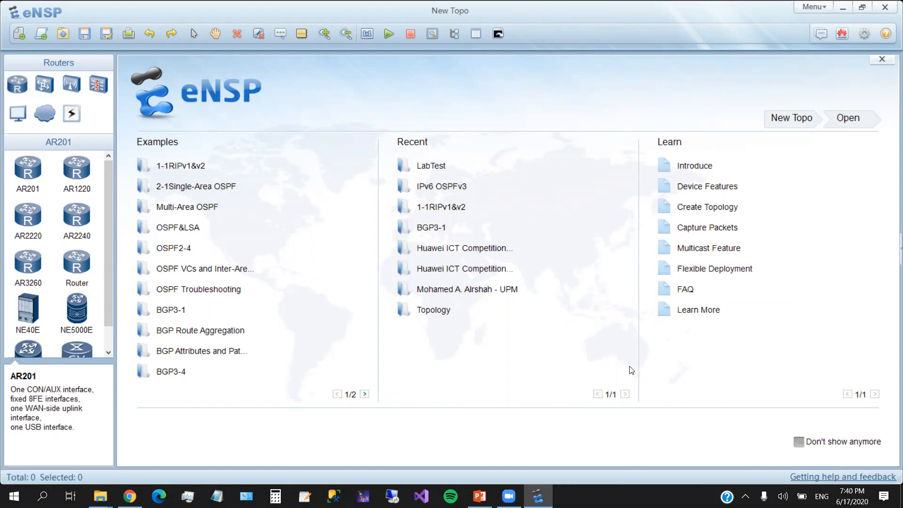
Create a new topology and place two S3700 switches side by side in the upper part of the canvas
left_click(19, 33)
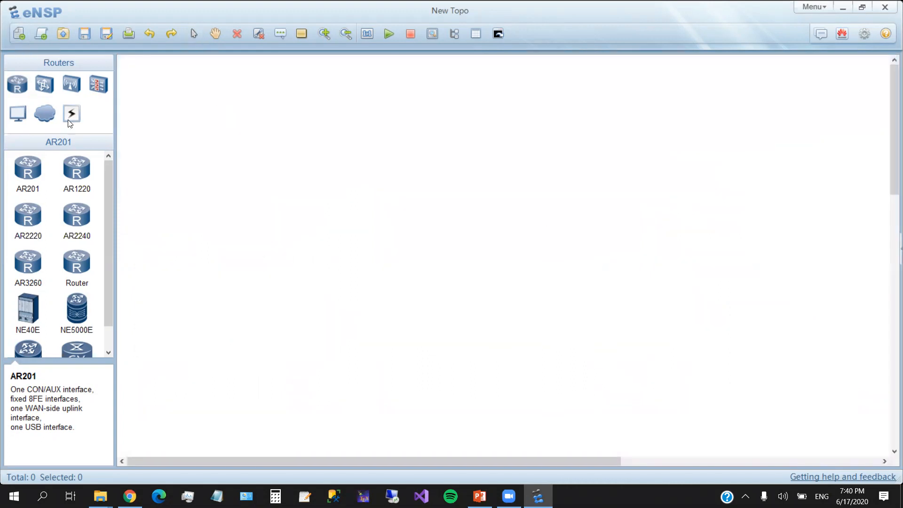
left_click(42, 89)
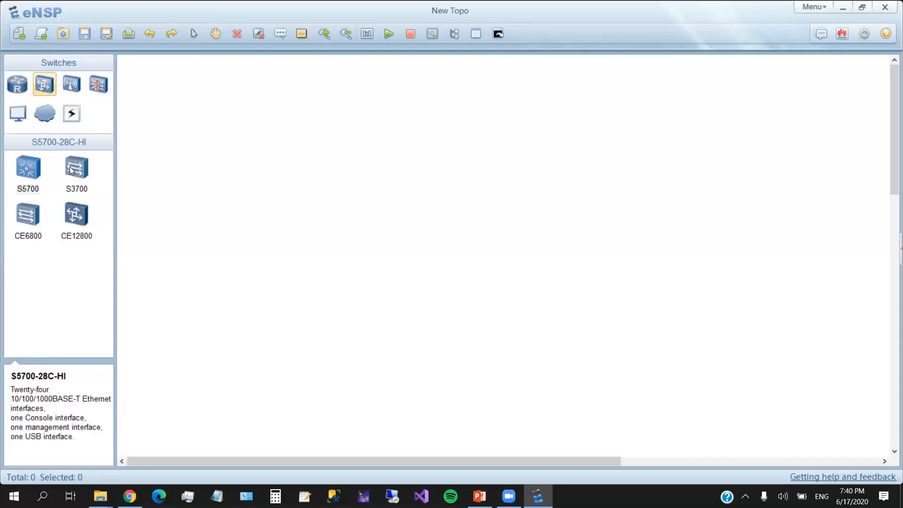
left_click(76, 168)
left_click(372, 198)
left_click(547, 201)
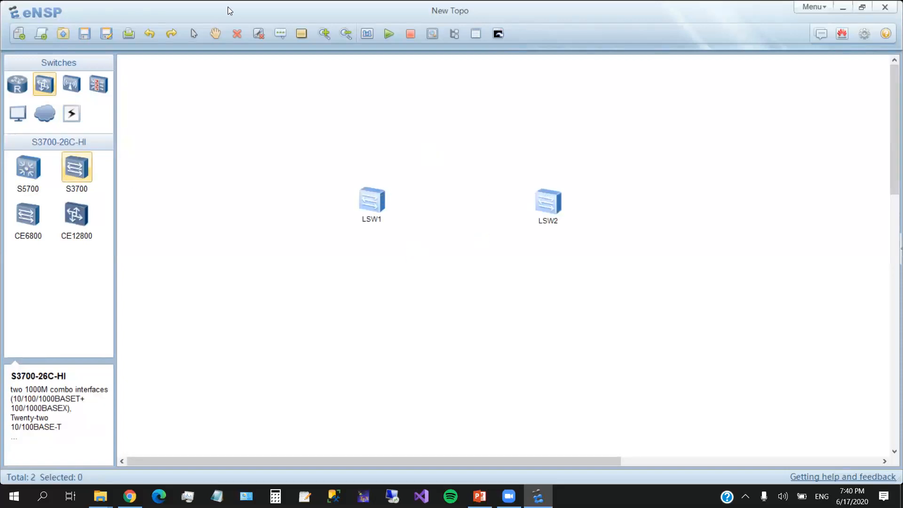
Place four PCs in a row below the switches, two under LSW1 and two under LSW2
left_click(18, 114)
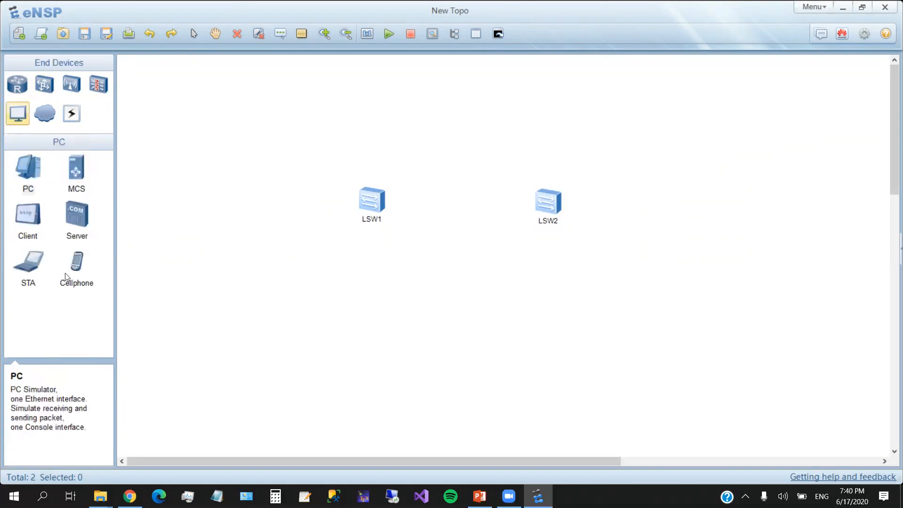
left_click(28, 167)
left_click(308, 301)
left_click(393, 302)
left_click(538, 300)
left_click(615, 300)
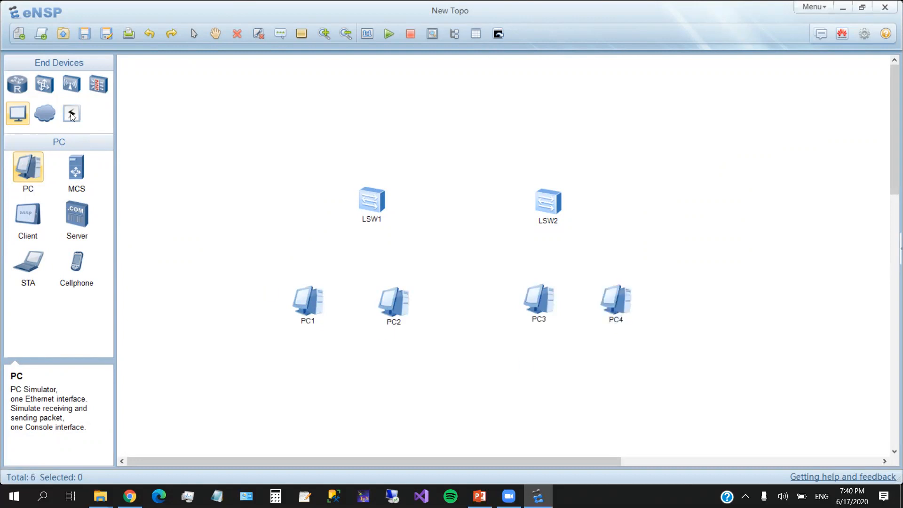
Connect LSW1 Ethernet 0/0/1 to PC1 Ethernet 0/0/1 with a copper cable
left_click(72, 114)
left_click(77, 166)
left_click(367, 207)
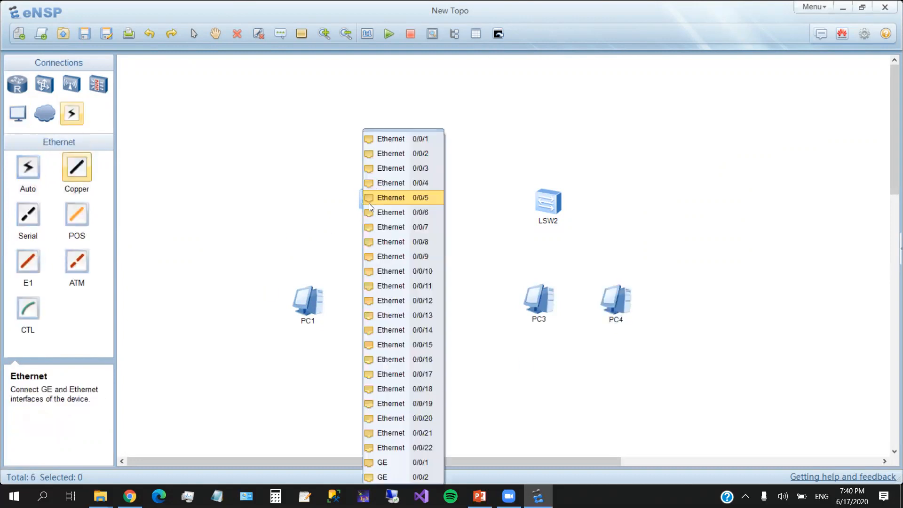
left_click(387, 140)
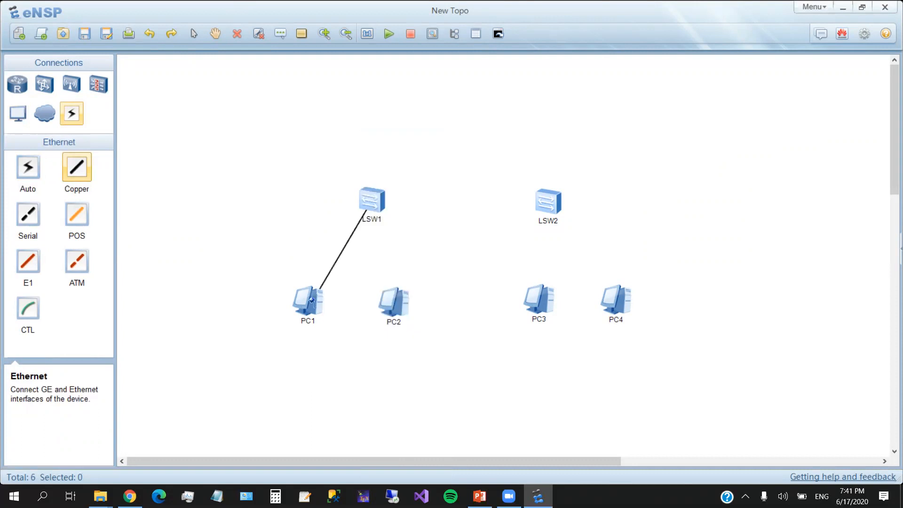
left_click(313, 289)
left_click(339, 308)
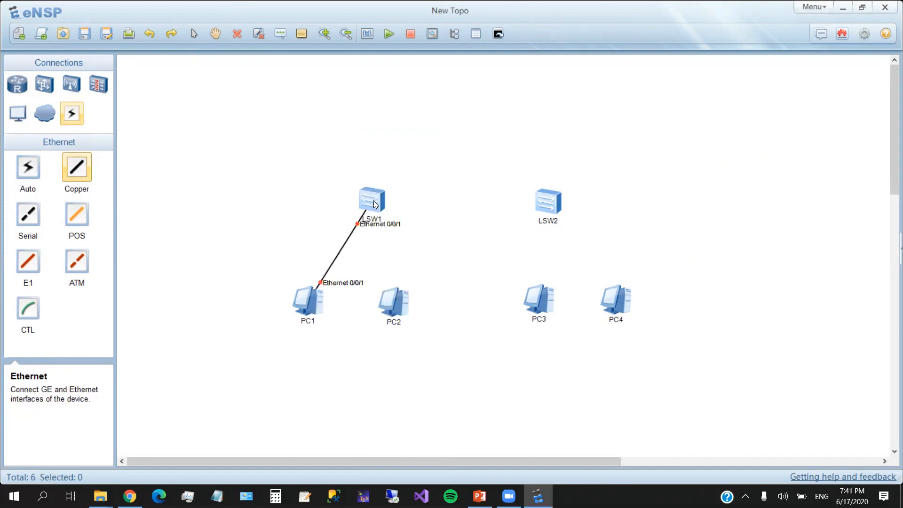
Connect LSW1 Ethernet 0/0/2 to PC2 Ethernet 0/0/1 with a copper cable
left_click(376, 206)
left_click(402, 153)
left_click(390, 302)
left_click(405, 313)
left_click(547, 206)
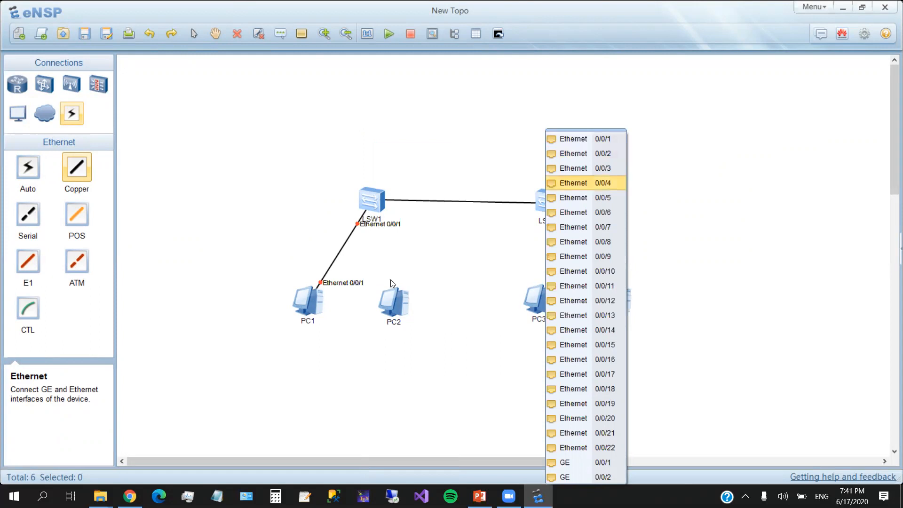
left_click(392, 306)
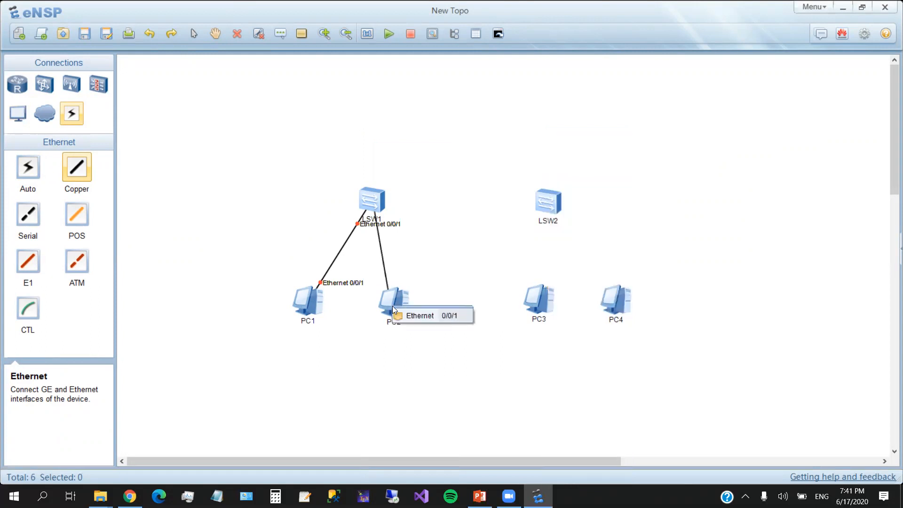
left_click(419, 315)
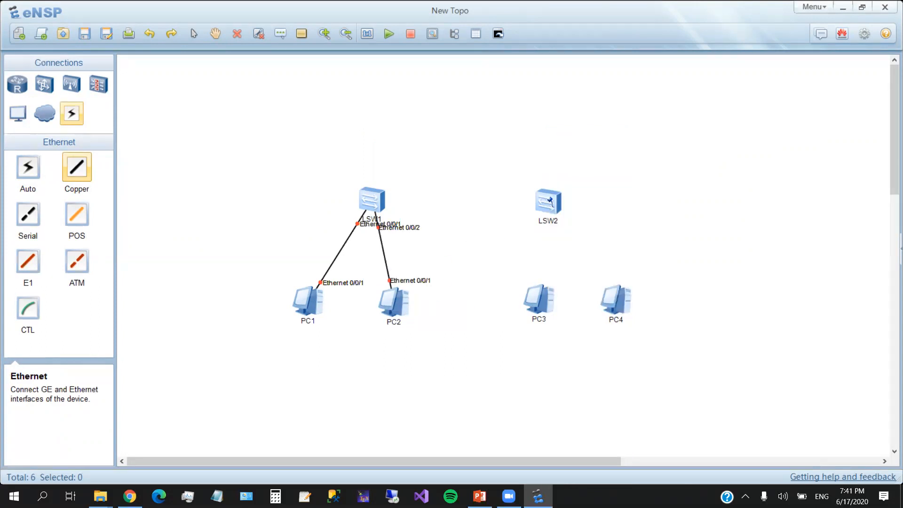
Connect LSW2 Ethernet 0/0/3 to LSW1 Ethernet 0/0/3 with a copper cable
left_click(546, 205)
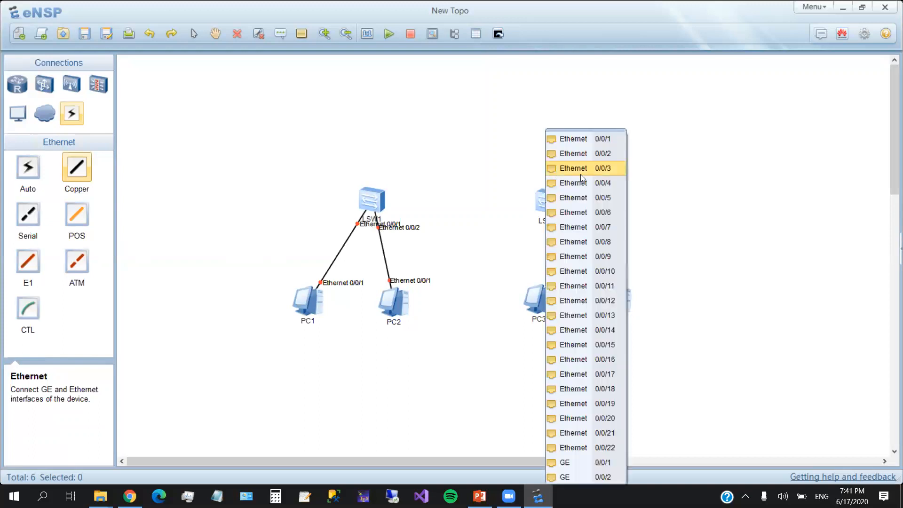
left_click(572, 171)
left_click(382, 203)
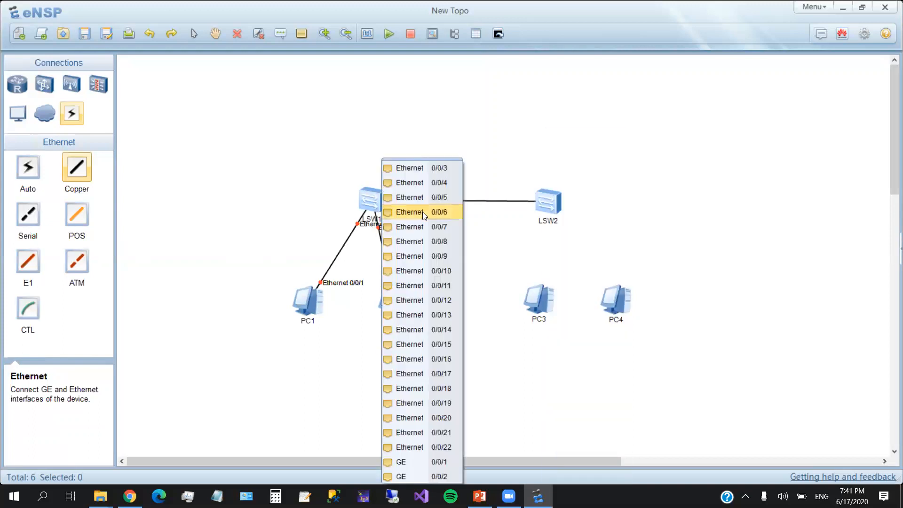
left_click(414, 165)
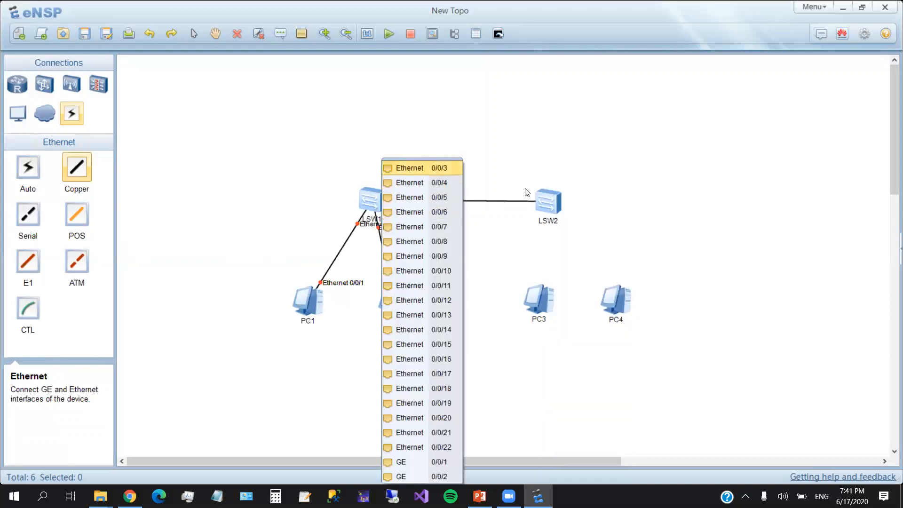
Connect LSW2 Ethernet 0/0/1 to PC3 and LSW2 Ethernet 0/0/2 to PC4 with copper cables, using Ethernet 0/0/1 on both PCs
left_click(555, 200)
left_click(579, 153)
left_click(538, 300)
left_click(576, 307)
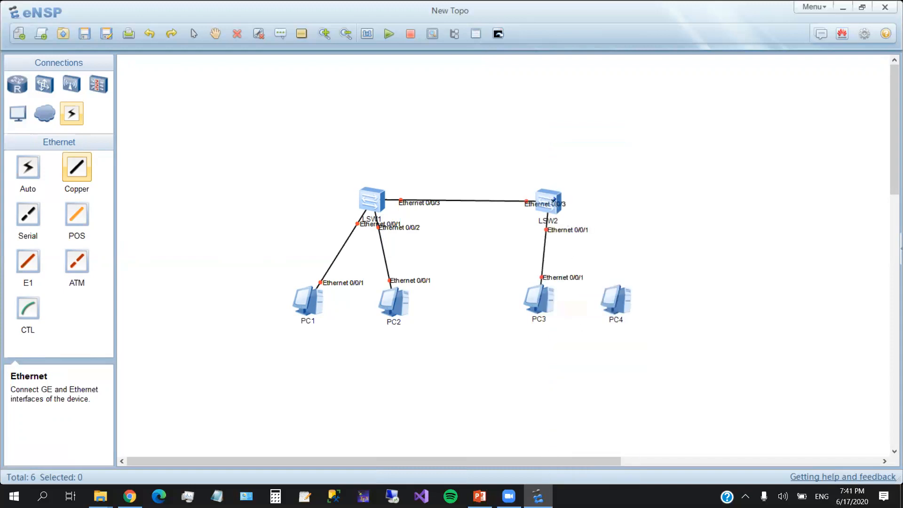
left_click(555, 202)
left_click(595, 175)
left_click(617, 296)
left_click(660, 309)
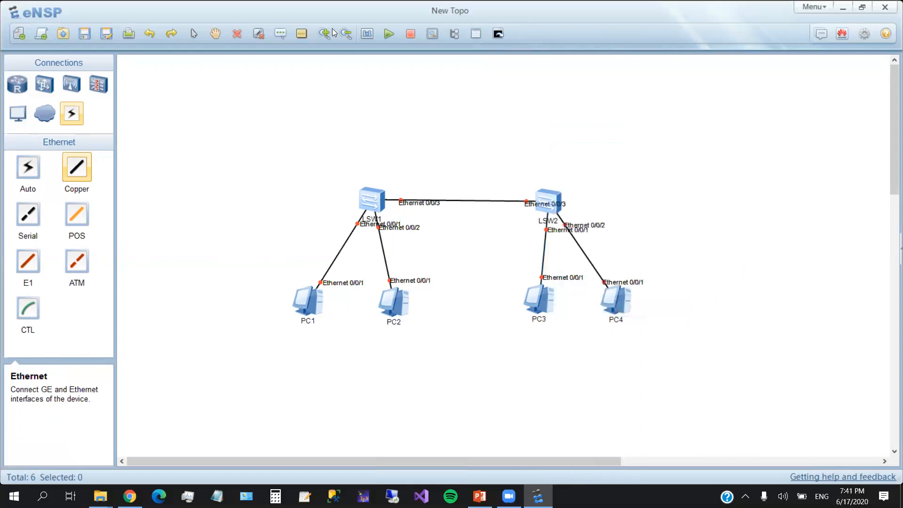
Move LSW1's name above its icon and its Ethernet 0/0/1 and 0/0/2 labels clear of the links, and start all devices
left_click(194, 33)
left_click_drag(376, 225, 322, 222)
left_click_drag(393, 234, 367, 176)
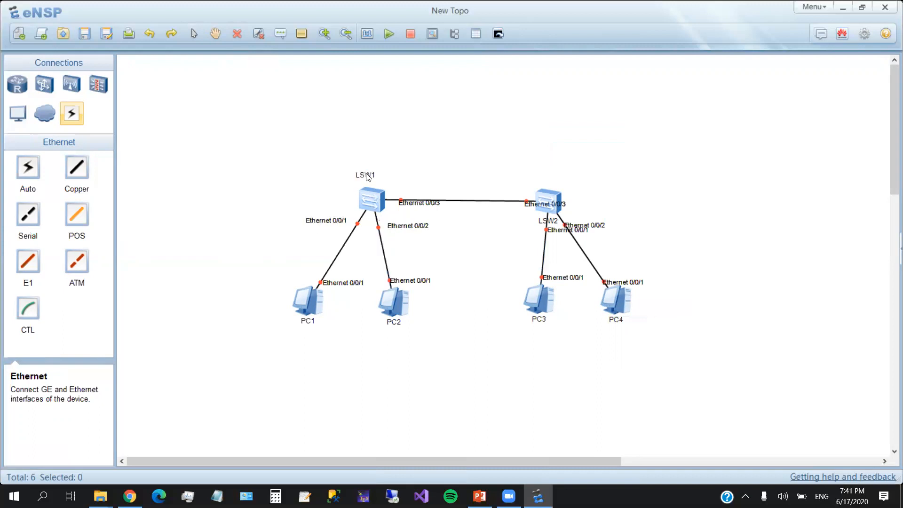
left_click(390, 33)
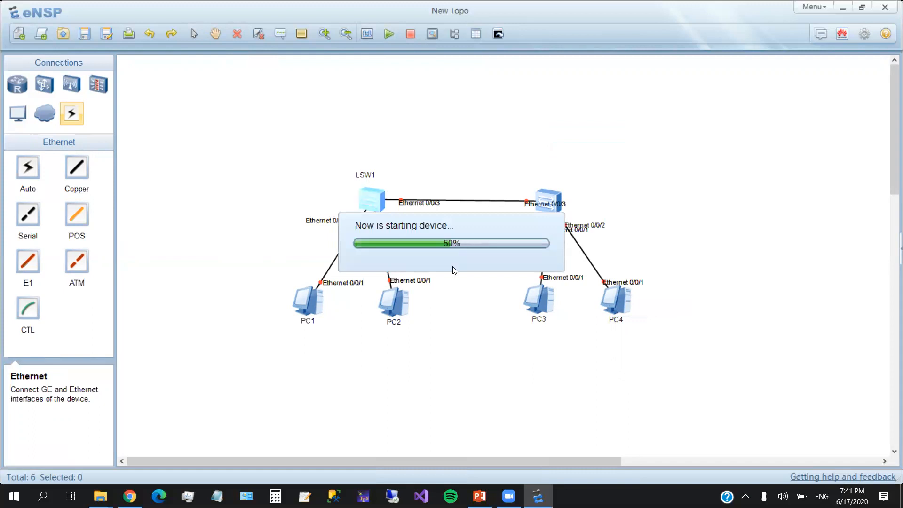
Move the port labels of the four PCs and LSW2's Ethernet 0/0/1 and 0/0/2 labels clear of the links
left_click_drag(342, 284, 301, 277)
left_click_drag(413, 284, 416, 282)
left_click_drag(550, 279, 504, 277)
left_click_drag(561, 230, 512, 231)
left_click_drag(583, 230, 589, 228)
left_click_drag(626, 288, 631, 285)
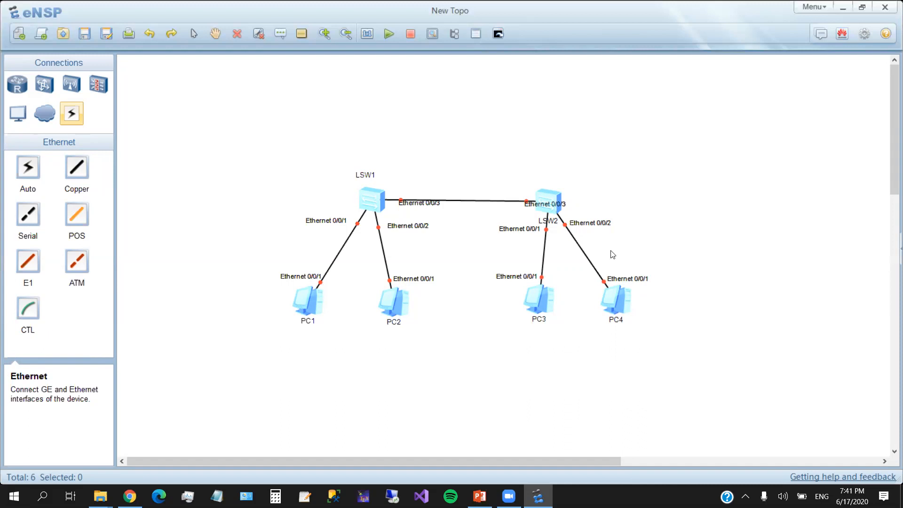
Move both Ethernet 0/0/3 labels above the link between the switches and LSW2's name above its icon
left_click_drag(544, 206, 510, 196)
left_click_drag(424, 206, 421, 196)
left_click_drag(556, 222, 566, 172)
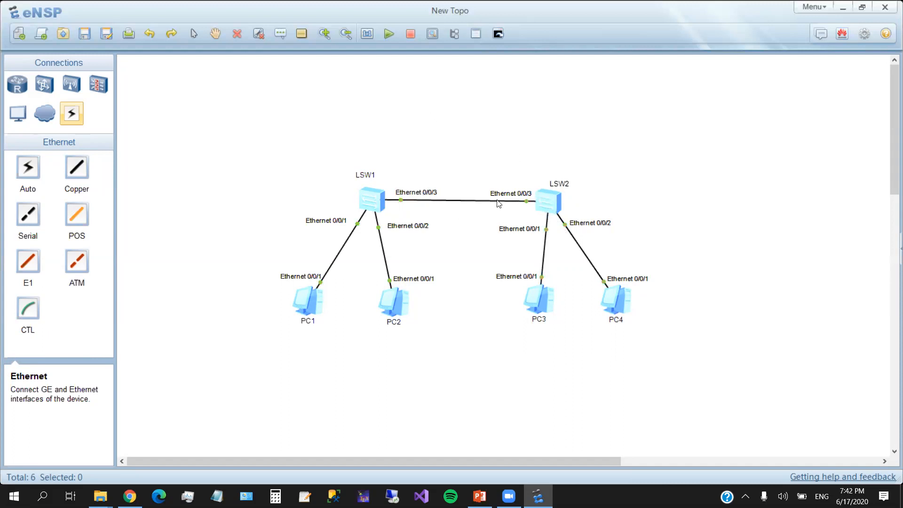
Open the command-line consoles of LSW1 and LSW2, and minimize their shared window
double_click(367, 205)
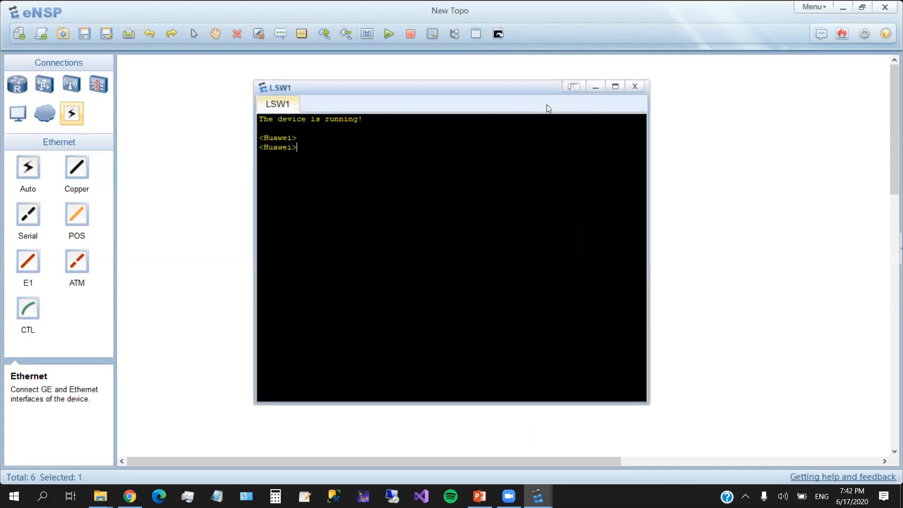
left_click_drag(513, 91, 313, 84)
left_click(556, 200)
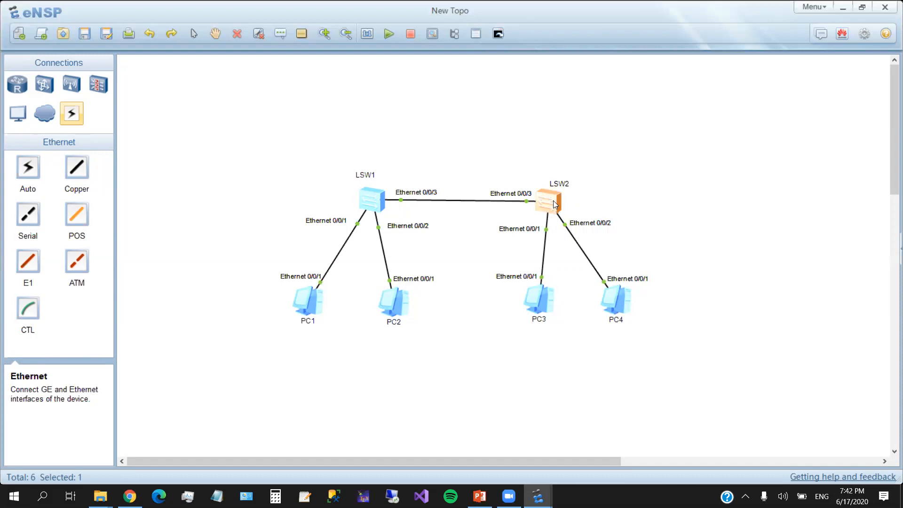
double_click(553, 200)
left_click_drag(237, 85, 239, 60)
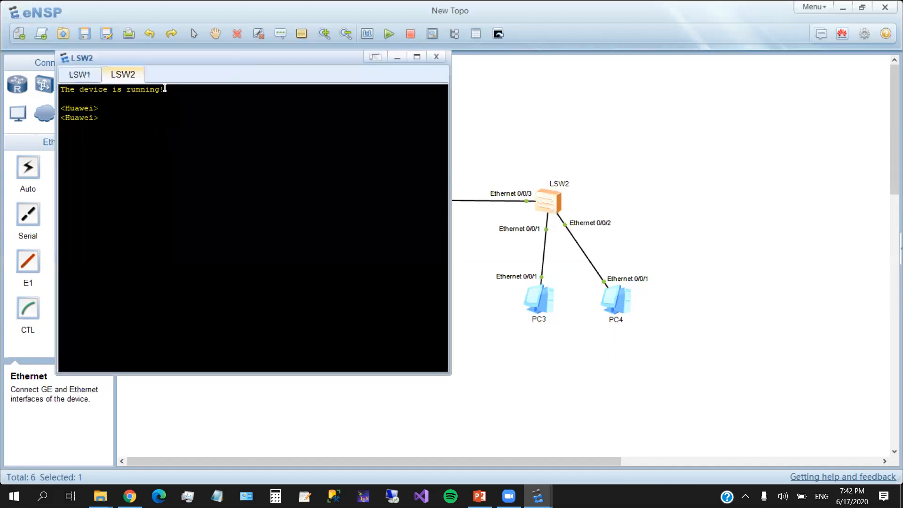
left_click(74, 75)
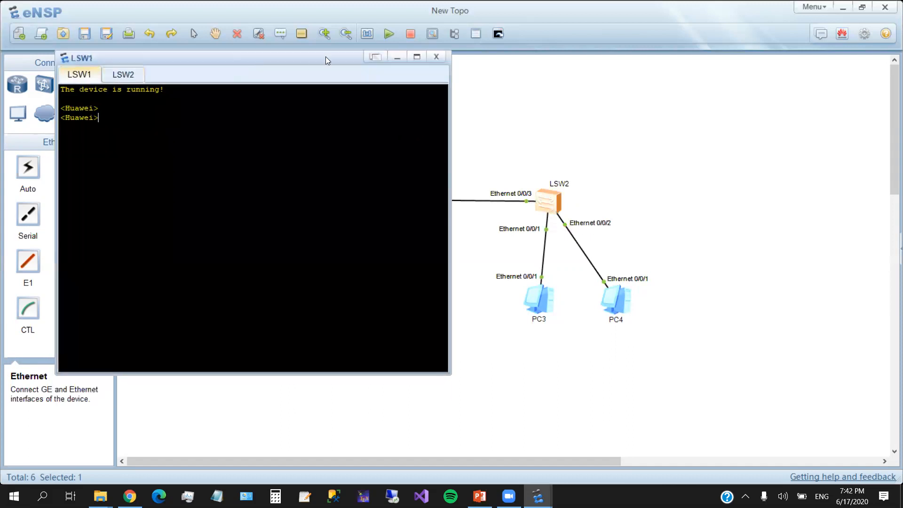
left_click(398, 58)
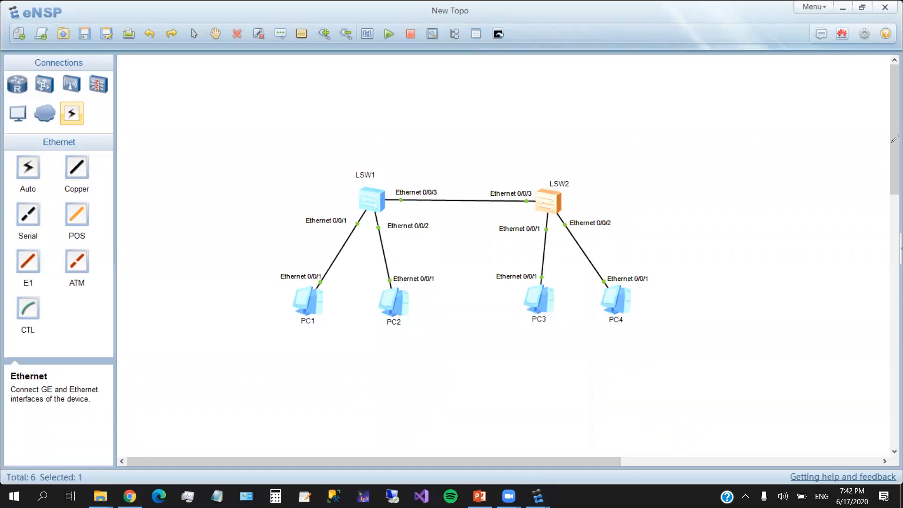
Handwrite the VLAN plan under the PCs: VL2 for PC1, VL3 for PC2, VL3 for PC3 and VL2 for PC4
mouse_move(264, 325)
left_mouse_down()
mouse_move(267, 348)
mouse_move(281, 326)
left_mouse_up()
mouse_move(285, 325)
left_mouse_down()
mouse_move(298, 348)
mouse_move(326, 346)
left_mouse_up()
mouse_move(389, 333)
left_mouse_down()
mouse_move(397, 352)
mouse_move(403, 332)
mouse_move(440, 352)
left_mouse_up()
mouse_move(517, 333)
left_mouse_down()
mouse_move(523, 353)
mouse_move(529, 332)
left_mouse_up()
mouse_move(544, 327)
left_mouse_down()
mouse_move(543, 352)
mouse_move(563, 349)
left_mouse_up()
left_click_drag(617, 331, 630, 348)
mouse_move(630, 349)
left_mouse_down()
mouse_move(637, 329)
mouse_move(664, 345)
mouse_move(677, 339)
left_mouse_up()
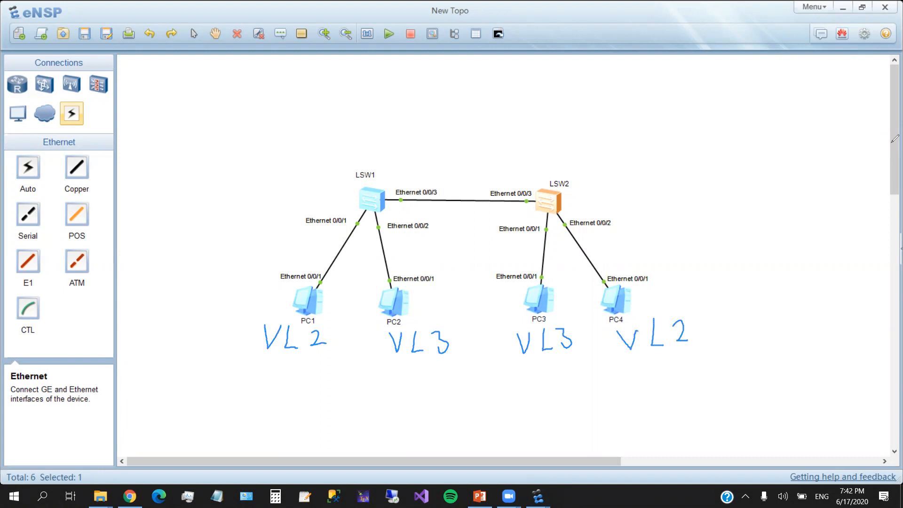
Handwrite the host addresses under the VLAN labels: 10.0.0.1 for PC1, 10.0.0.2 for PC2, .3 for PC3 and .4 for PC4
mouse_move(230, 358)
left_mouse_down()
mouse_move(225, 385)
mouse_move(247, 371)
mouse_move(332, 391)
left_mouse_up()
left_click(286, 381)
left_click(317, 383)
mouse_move(401, 369)
left_mouse_down()
mouse_move(397, 390)
mouse_move(445, 378)
mouse_move(491, 393)
left_mouse_up()
left_click(424, 385)
left_click(459, 378)
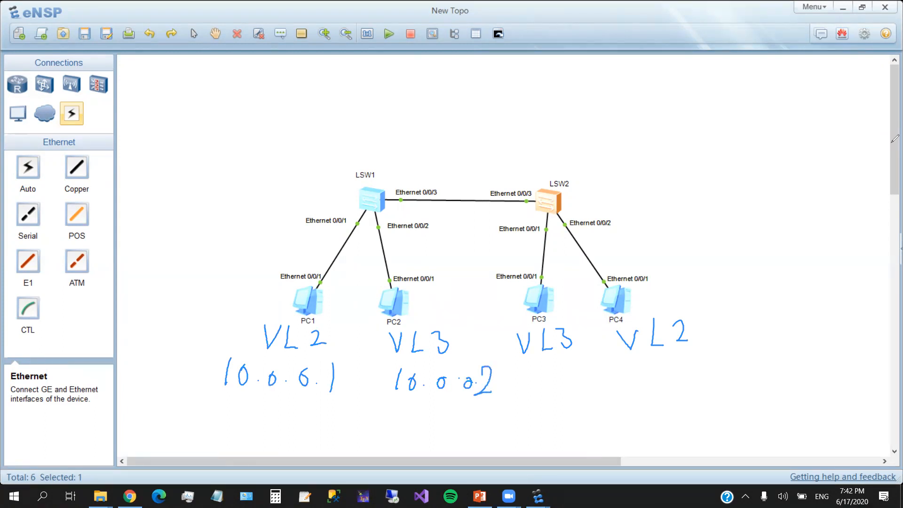
left_click_drag(560, 367, 563, 387)
mouse_move(655, 362)
left_mouse_down()
mouse_move(669, 372)
mouse_move(665, 382)
left_mouse_up()
Handwrite the shared subnet mask 255.0.0.0 below the host addresses
mouse_move(373, 414)
left_mouse_down()
mouse_move(374, 428)
mouse_move(396, 429)
left_mouse_up()
mouse_move(401, 410)
left_mouse_down()
mouse_move(416, 407)
mouse_move(399, 427)
mouse_move(432, 406)
left_mouse_up()
left_click(449, 421)
mouse_move(425, 414)
left_mouse_down()
mouse_move(424, 427)
mouse_move(519, 414)
left_mouse_up()
left_click_drag(579, 409, 573, 411)
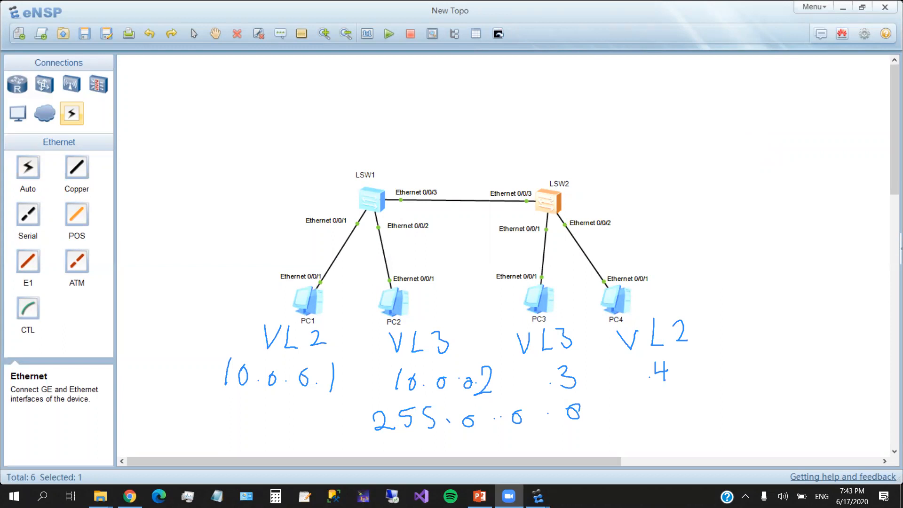
Restore the switch console window and turn off terminal logging on LSW1 with undo terminal logging
mouse_move(538, 496)
left_click(592, 446)
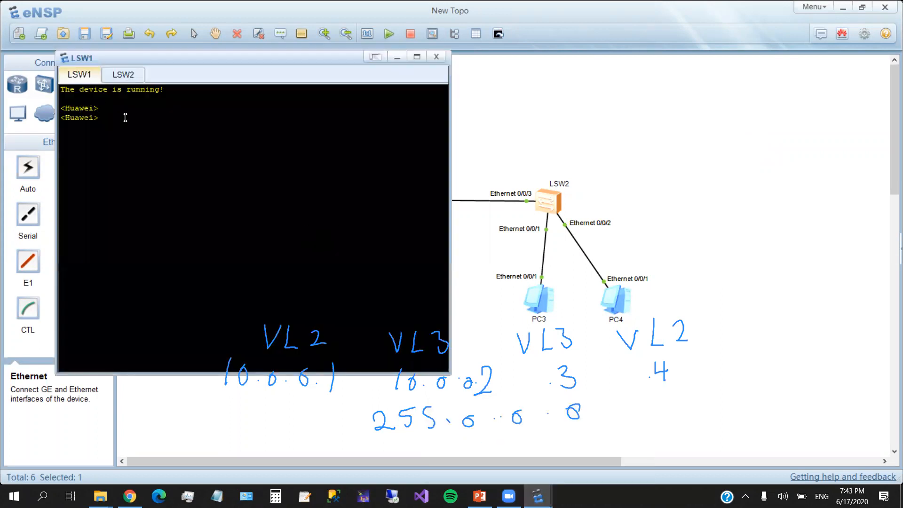
left_click(120, 74)
left_click(79, 74)
left_click(133, 106)
type("undo ter")
key("Tab")
type("log")
key("Tab")
key("Return")
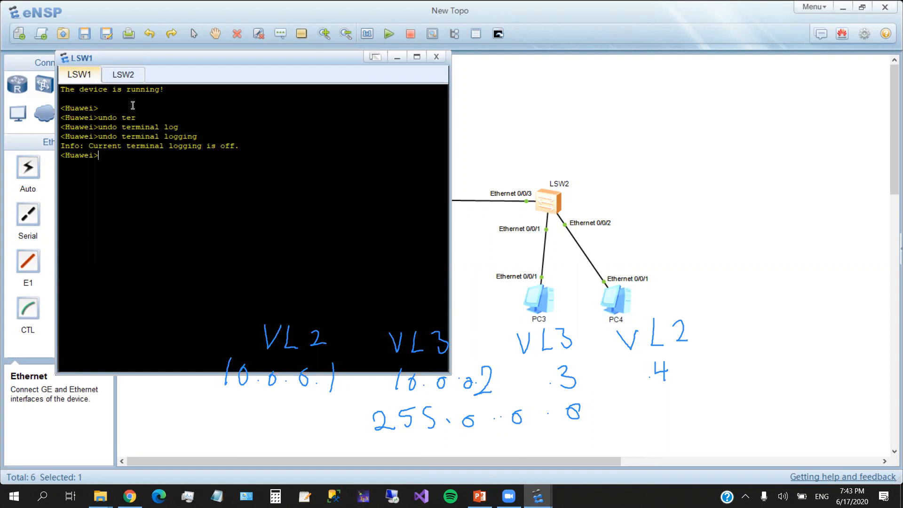
Enter the system view on LSW1 with the system-view command
type("sys")
key("Tab")
key("Return")
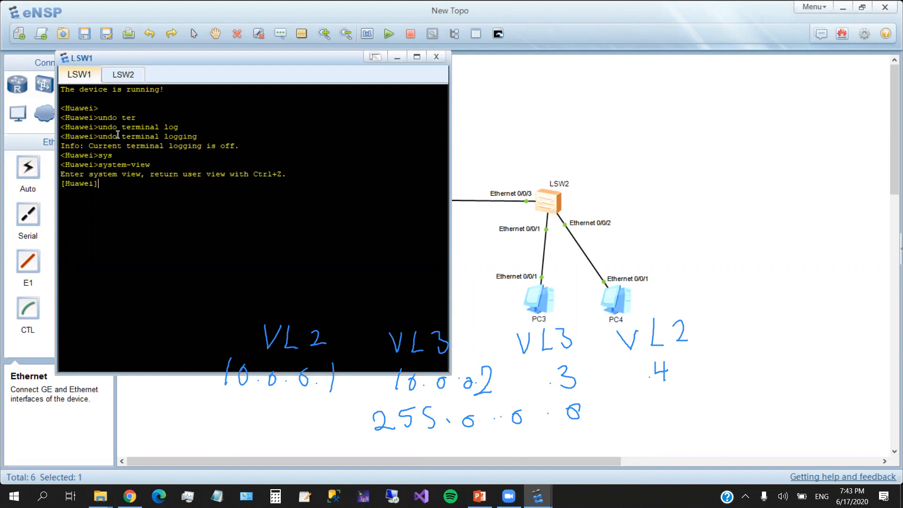
Turn off terminal logging on LSW2 with undo terminal logging
left_click(123, 74)
key("Return")
type("undo")
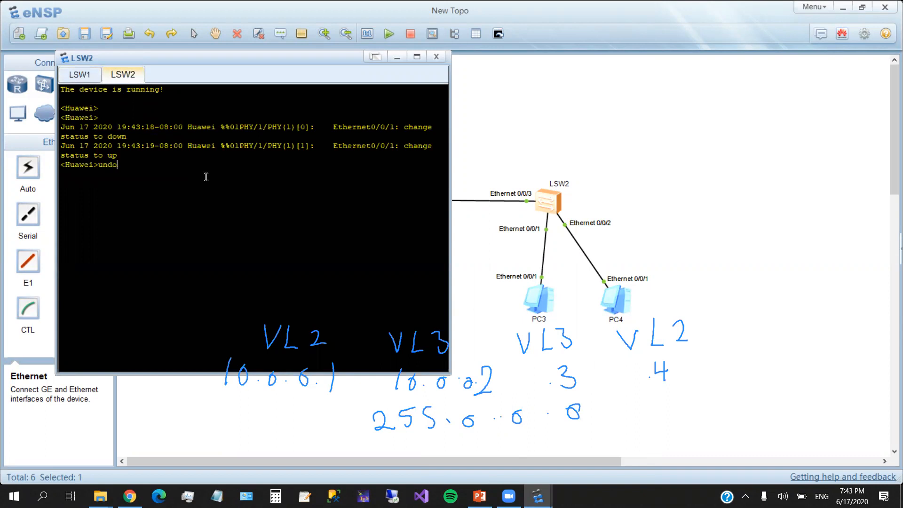
type(" ter")
key("Tab")
type("lo")
key("Tab")
key("Return")
Enter the system view on LSW2 with system-view, and minimize the console window
type("sys")
key("Tab")
key("Return")
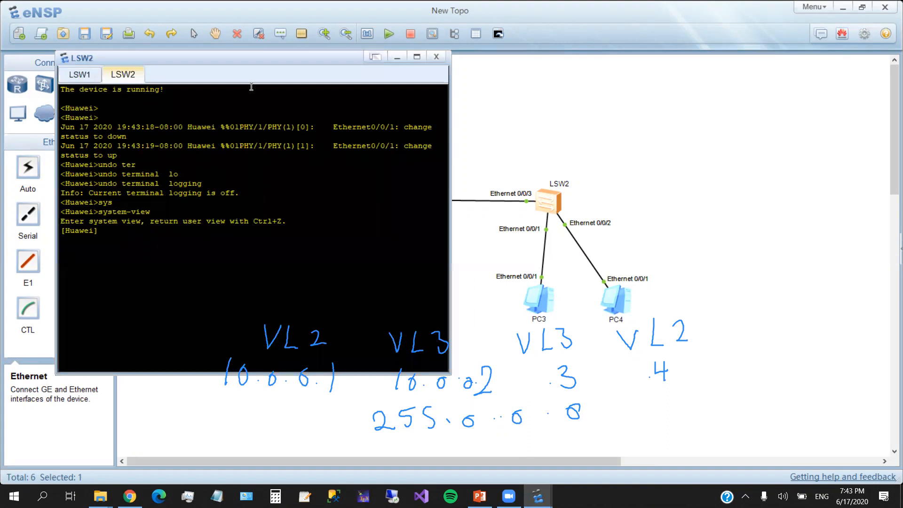
left_click(396, 57)
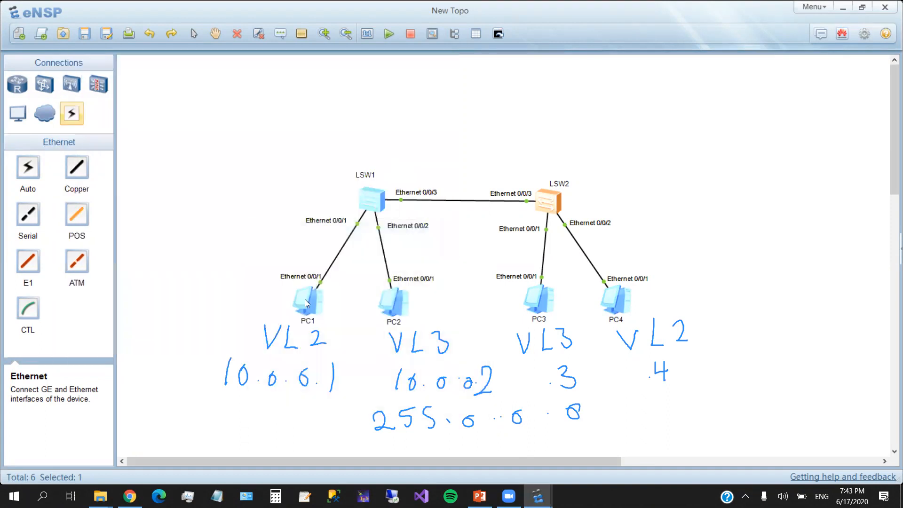
Configure PC1 with the static IP address 10.0.0.1 and subnet mask 255.0.0.0, apply the settings, and close its window
double_click(305, 299)
left_click(324, 214)
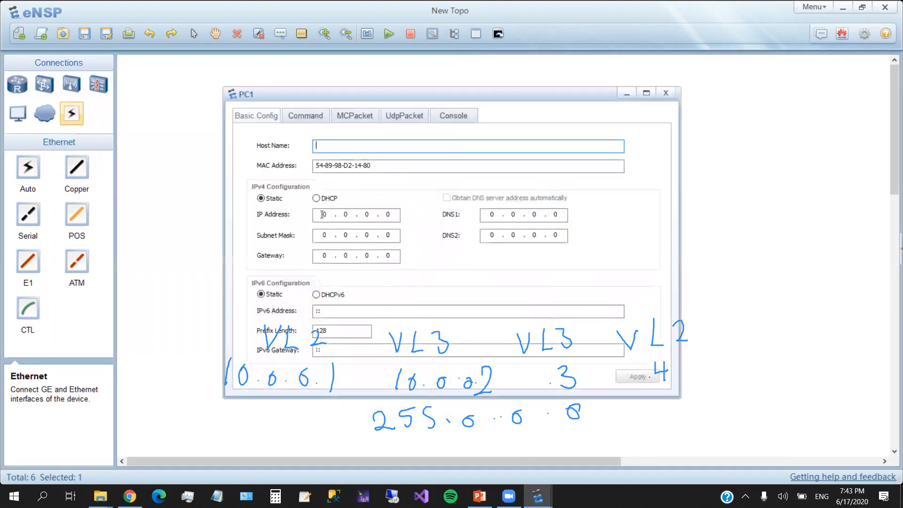
type("10.0.0.1")
key("Tab")
type("255")
left_click(632, 376)
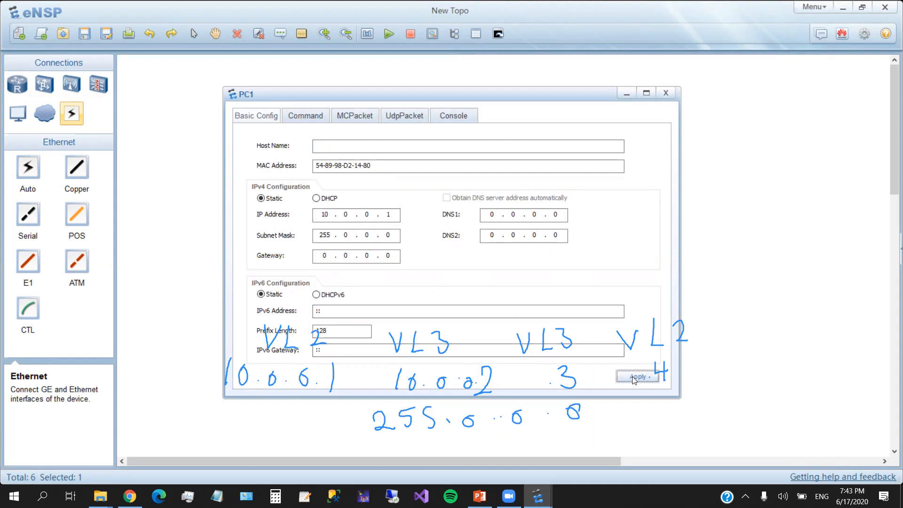
left_click(665, 97)
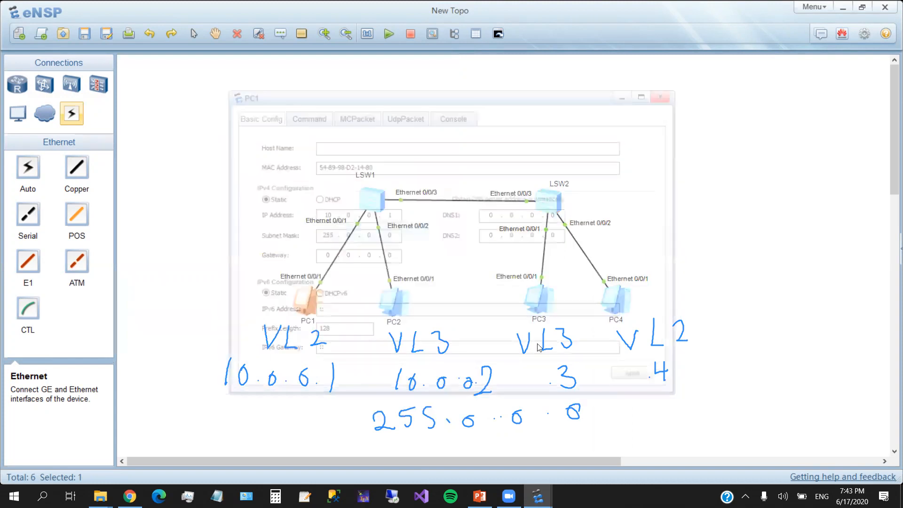
Configure PC2 with the static IP address 10.0.0.2 and subnet mask 255.0.0.0, and close its window
double_click(400, 303)
left_click(325, 214)
type("10 . 0 . 0 . 0")
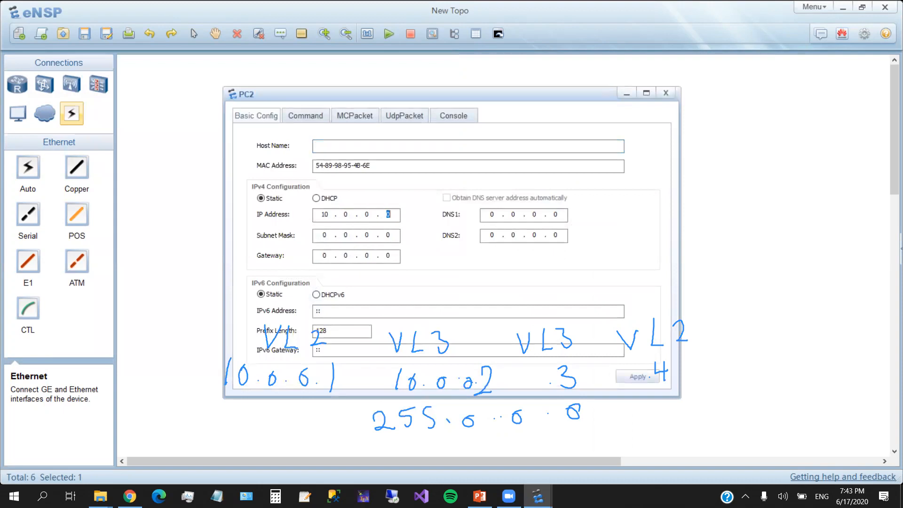
type("2")
left_click(325, 235)
type("255.")
left_click(665, 92)
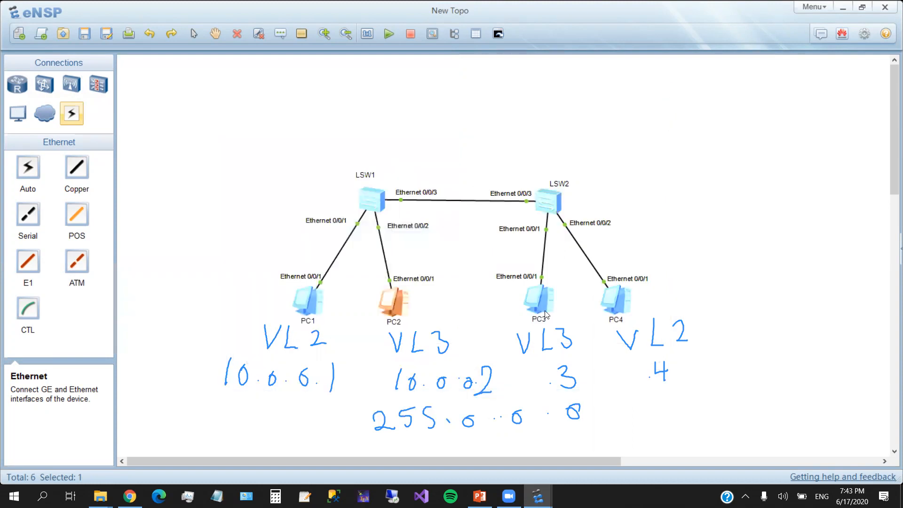
Configure PC3 with the static IP address 10.0.0.3 and subnet mask 255.0.0.0, and close its window
double_click(538, 299)
left_click(332, 214)
type("10.0.0.")
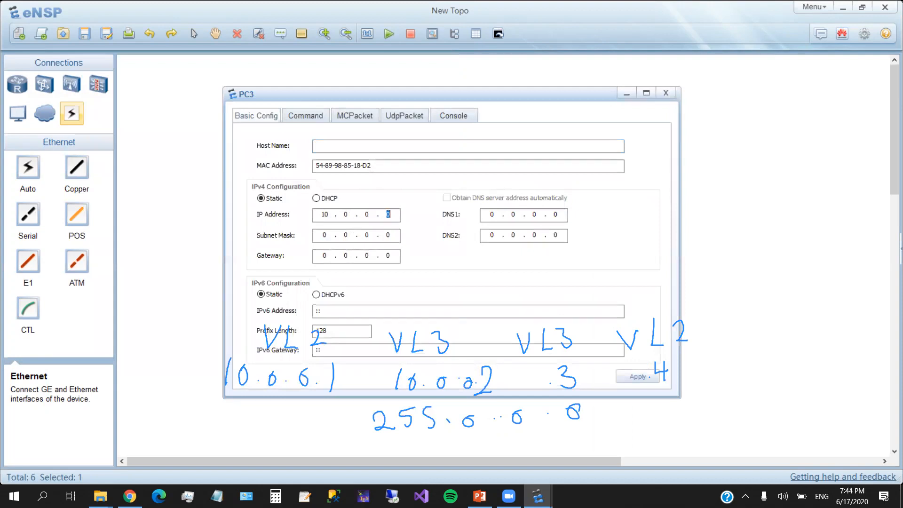
type("3")
left_click(314, 235)
type("255")
left_click(666, 93)
Configure PC4 with the static IP address 10.0.0.4 and subnet mask 255.0.0.0, and close its window
double_click(621, 304)
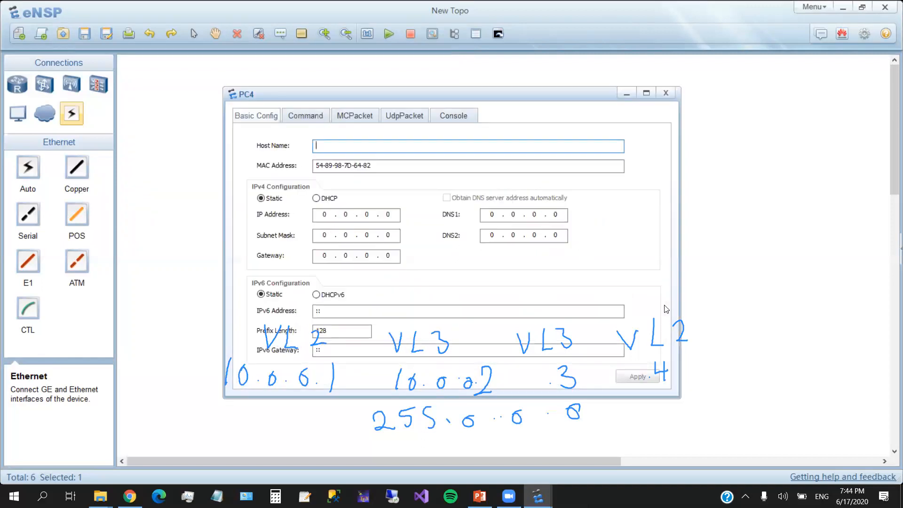
left_click(318, 216)
type("10...4")
key("Tab")
type("255")
left_click(663, 95)
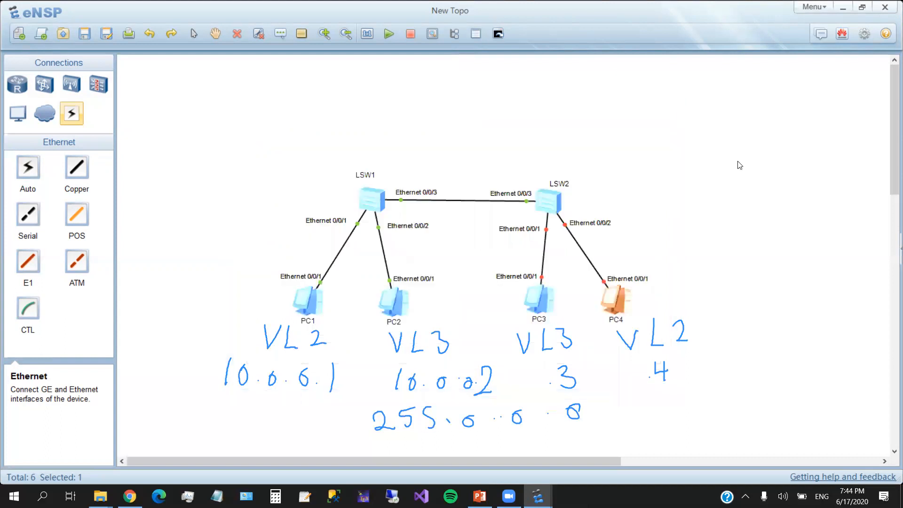
Open PC1's command prompt and ping PC2 at 10.0.0.2 twice
double_click(311, 304)
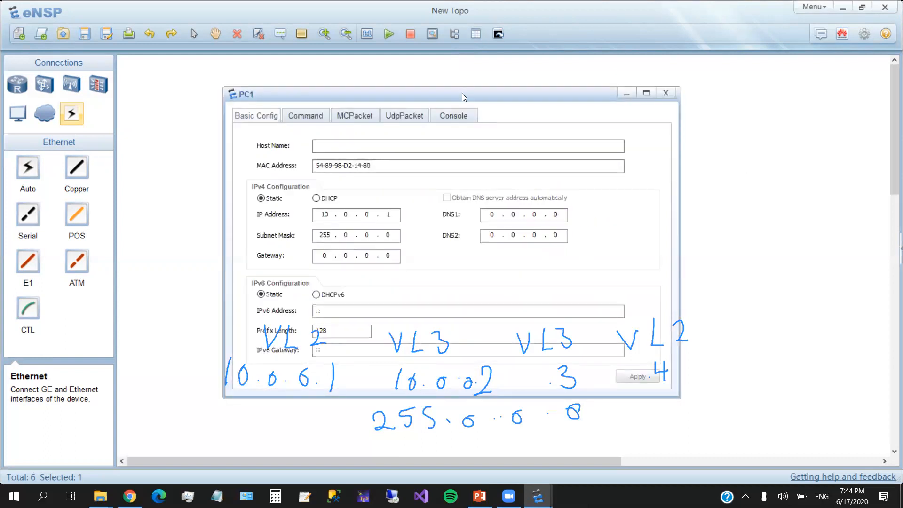
left_click_drag(301, 94, 141, 59)
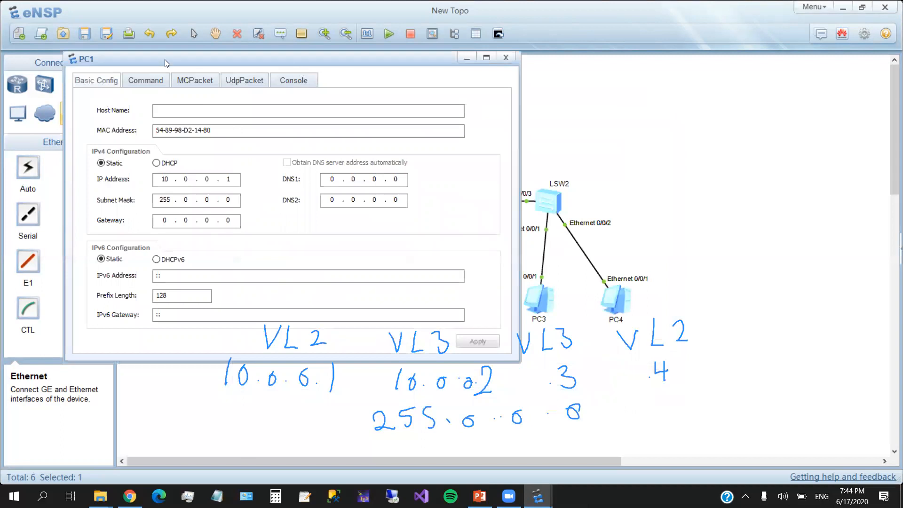
left_click(144, 79)
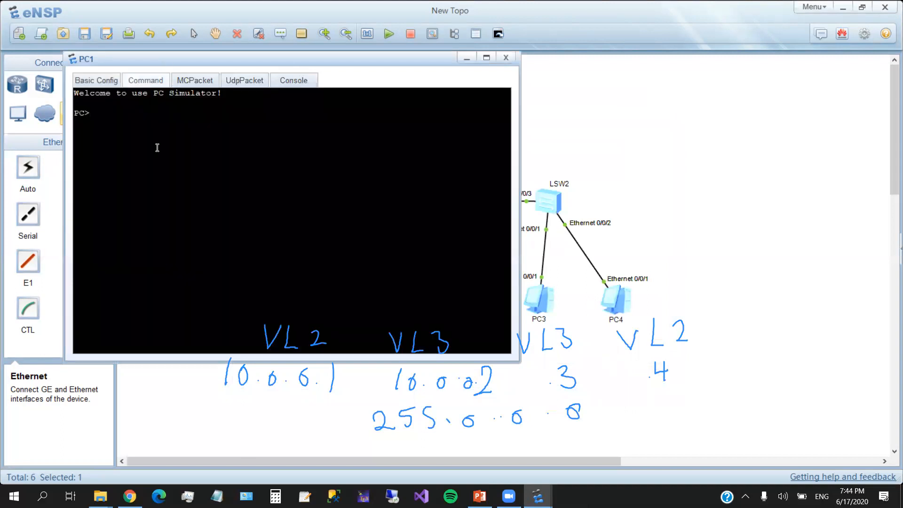
type("ping 10.0.0.2")
key("Return")
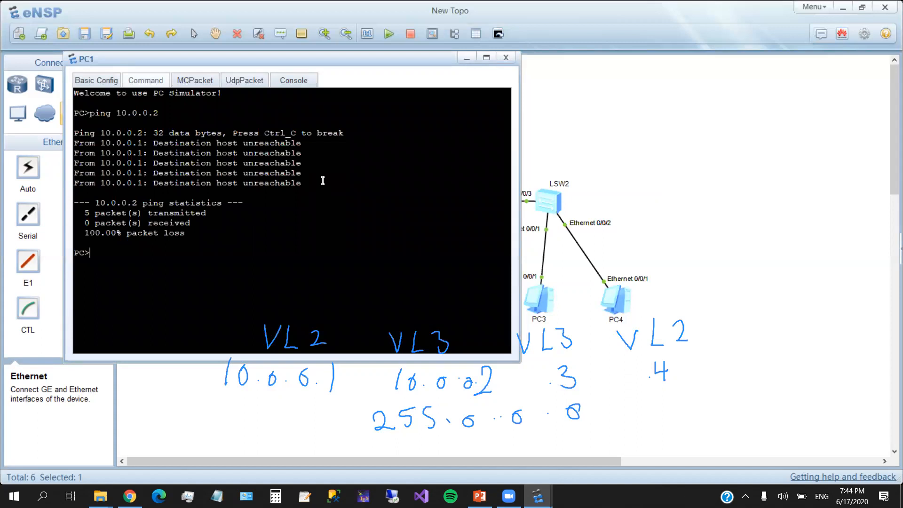
key("Up")
key("Return")
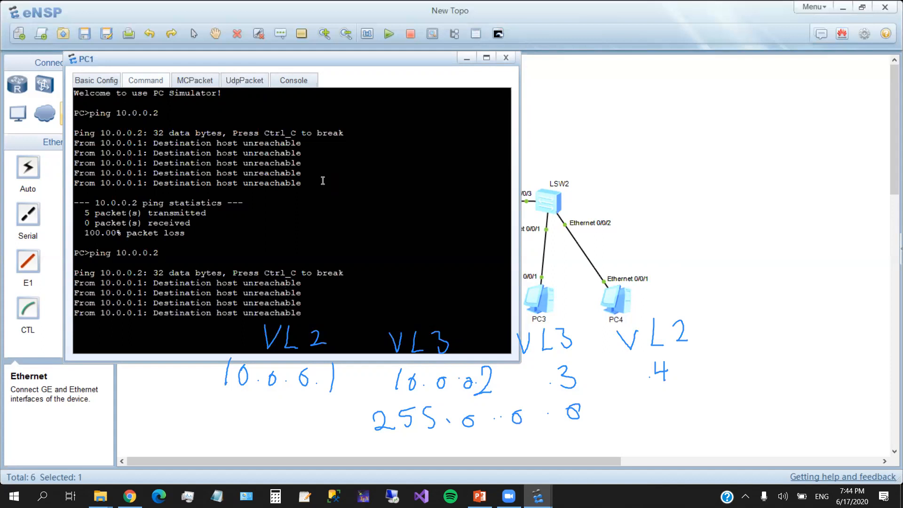
Ping PC3 at 10.0.0.3 from PC1's command prompt
key("Up")
key("BackSpace")
type("3")
key("Return")
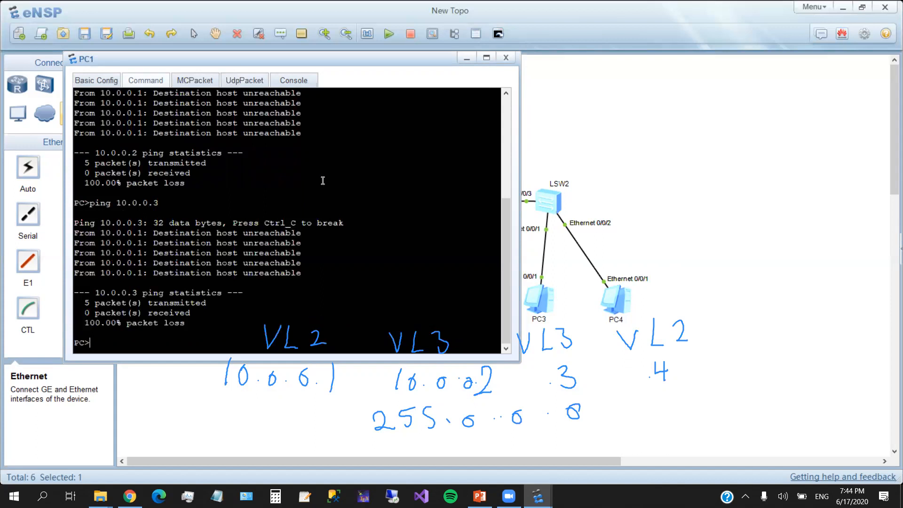
Check the IPv4 configuration of PC1 and PC2, and close PC2's window
left_click_drag(371, 61, 744, 36)
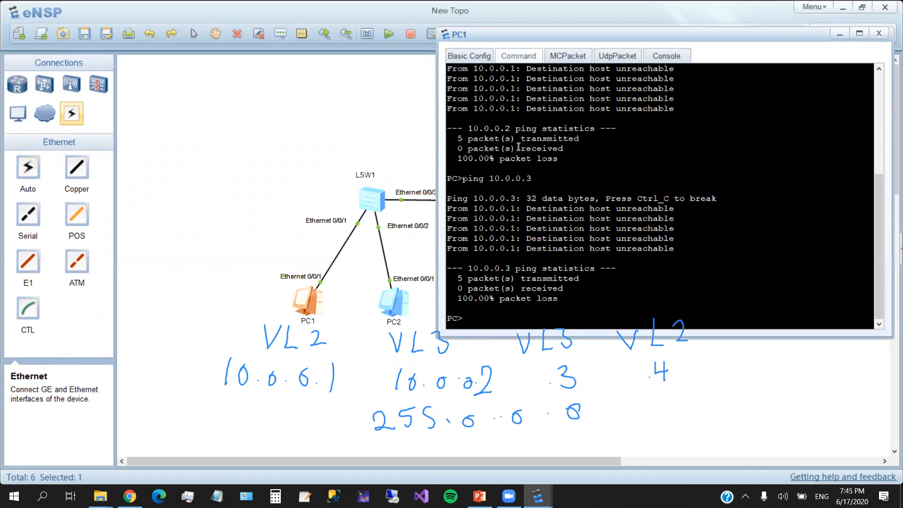
left_click(473, 53)
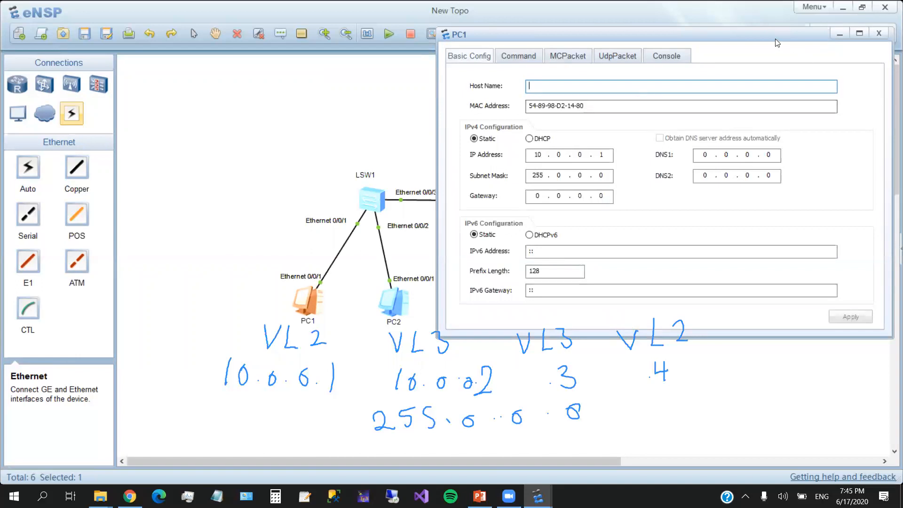
left_click_drag(775, 39, 361, 46)
left_click(465, 353)
double_click(392, 300)
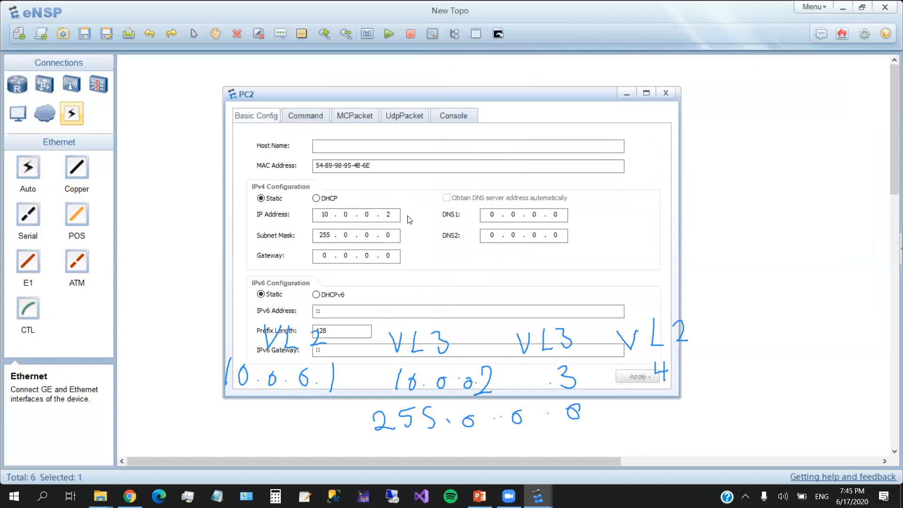
left_click(666, 96)
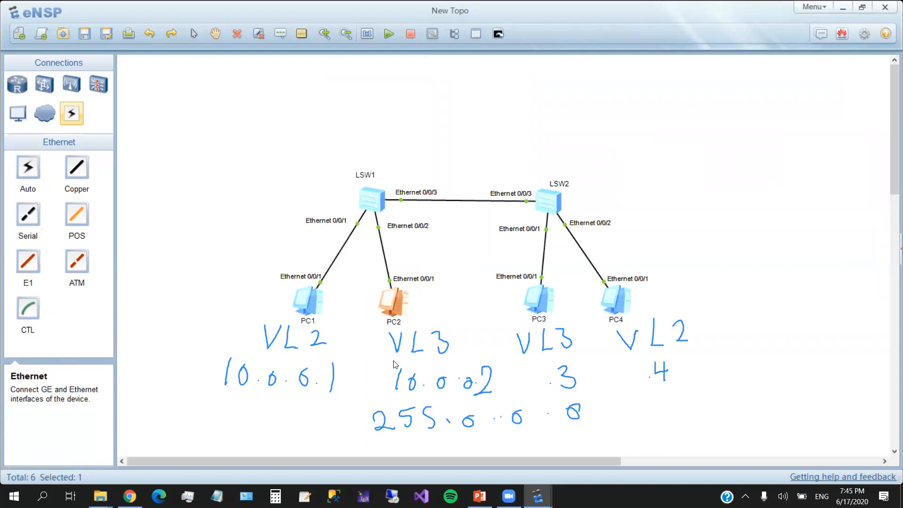
Return to PC1's command prompt and repeat the pings to 10.0.0.3 and 10.0.0.2
mouse_move(538, 496)
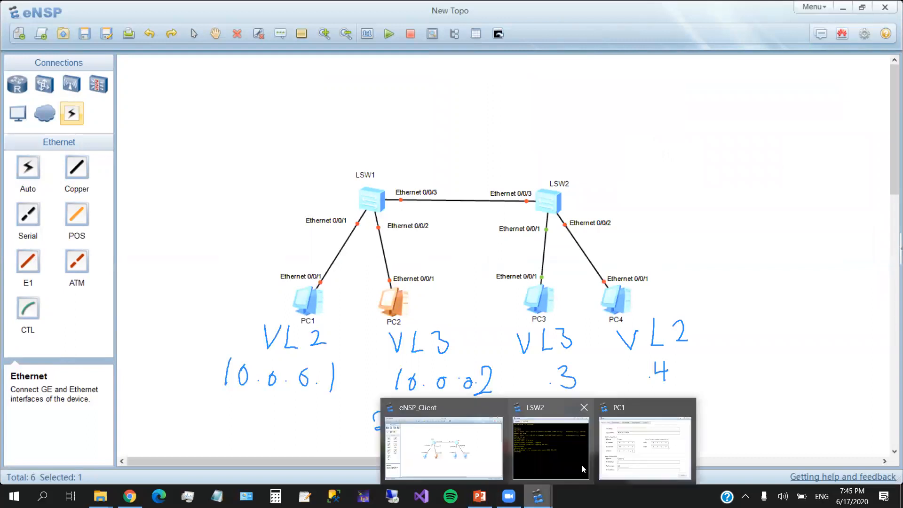
left_click(658, 459)
left_click(103, 67)
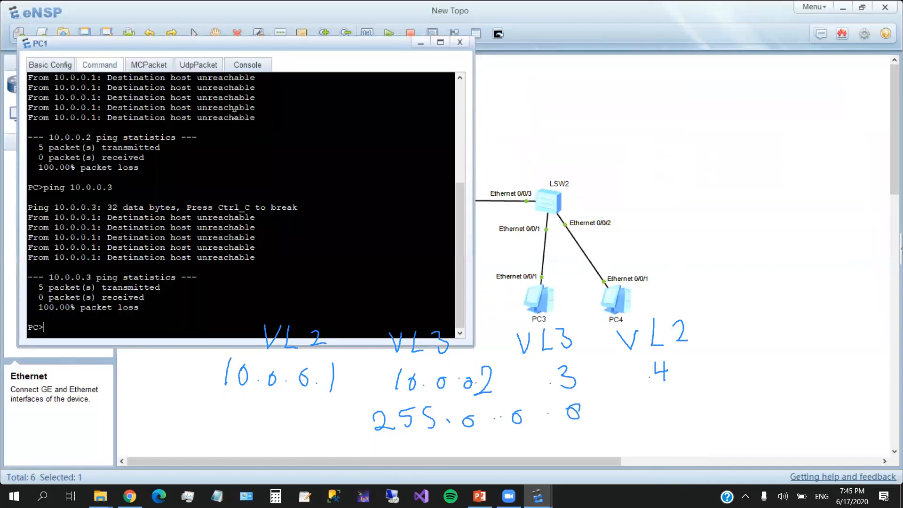
key("Up")
key("Return")
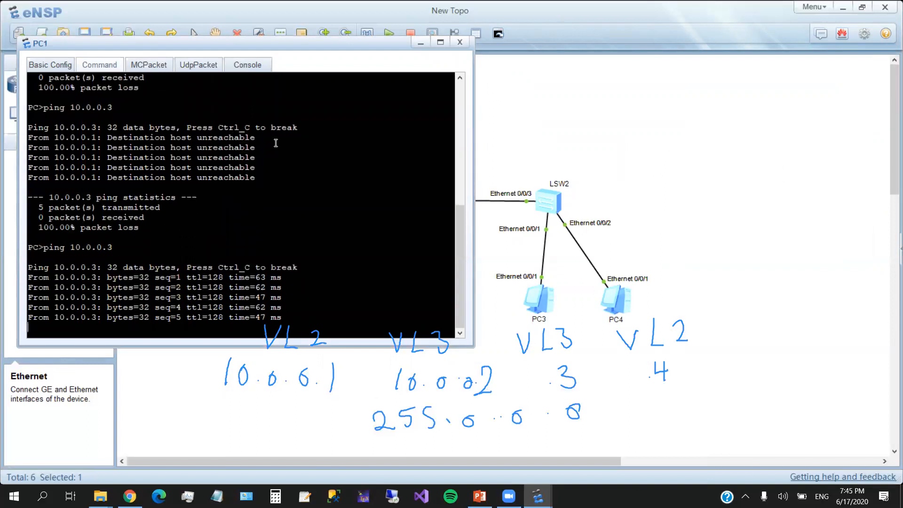
key("Up")
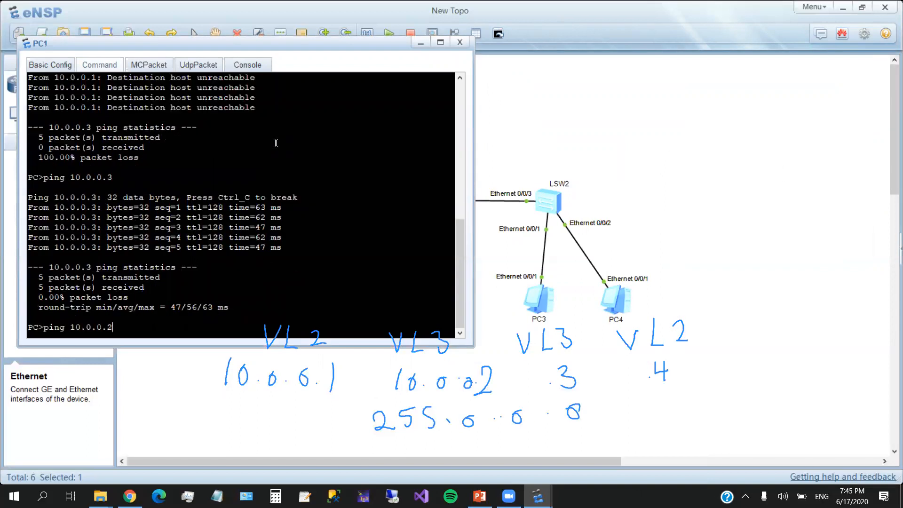
key("Return")
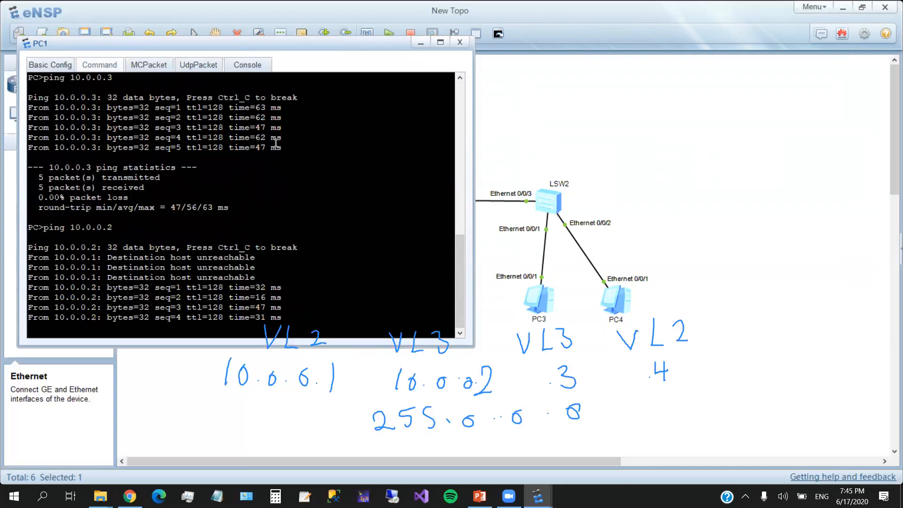
Ping 10.0.0.3 and 10.0.0.4 from PC1, and close the PC1 window
key("Up")
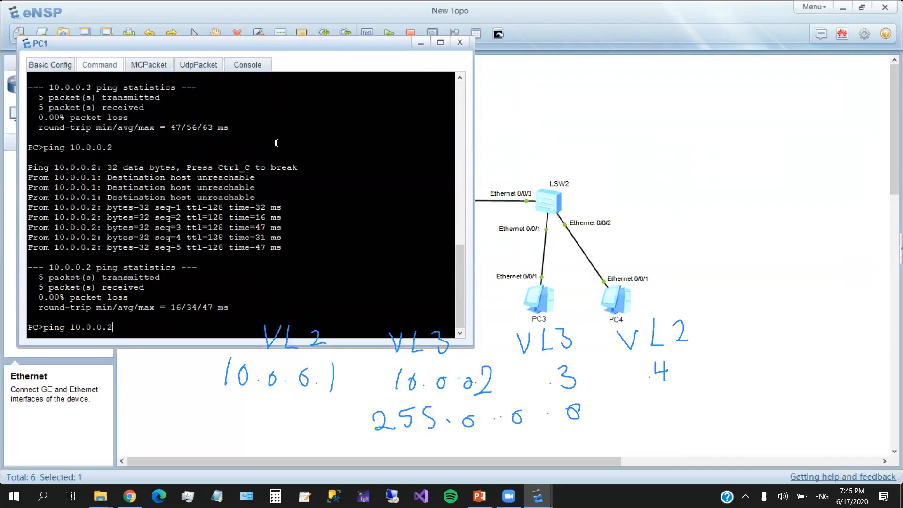
key("BackSpace")
type("3")
key("Return")
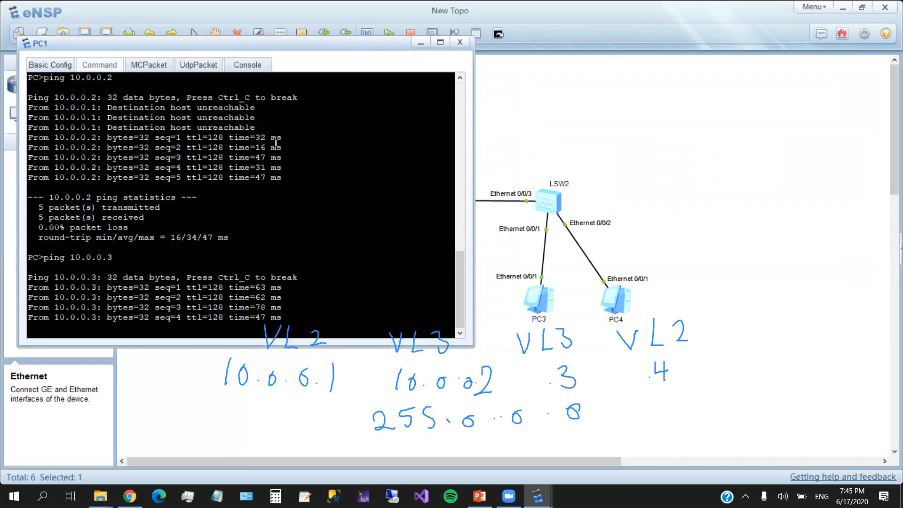
key("Up")
key("BackSpace")
type("4")
key("Return")
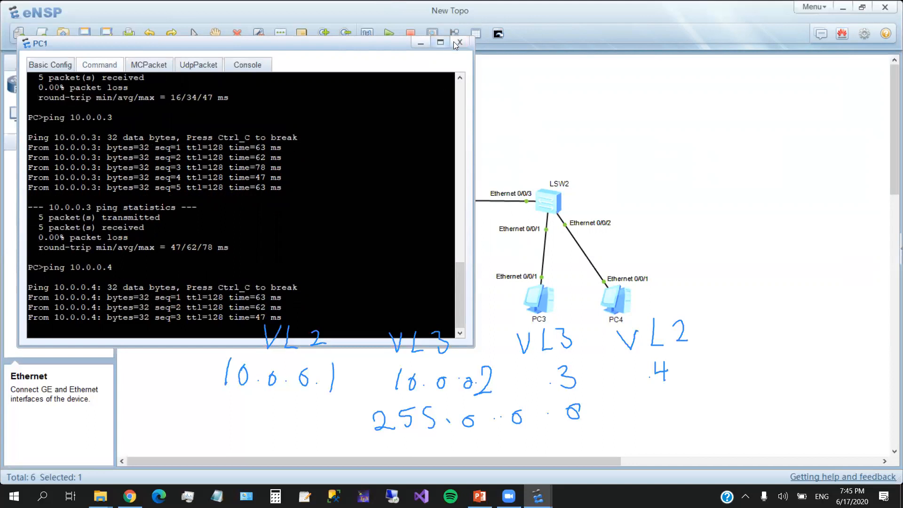
left_click_drag(374, 42, 703, 24)
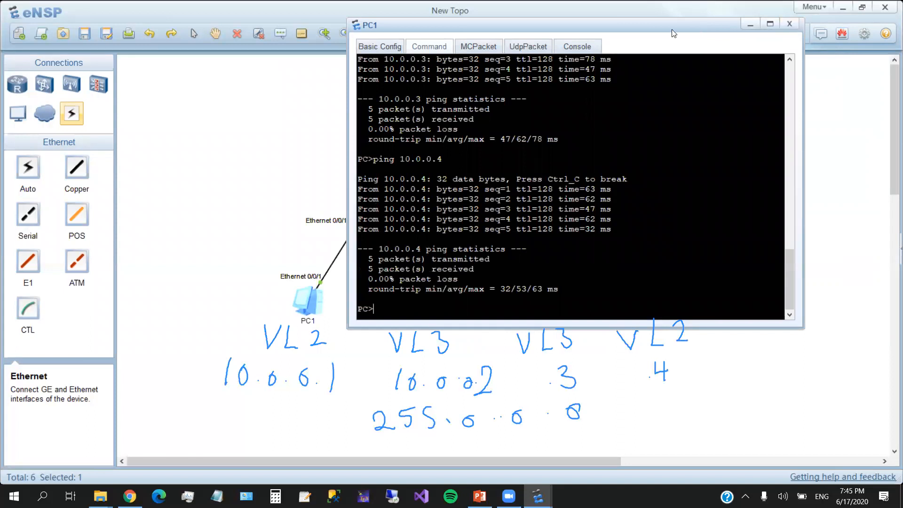
left_click(791, 23)
Restore the switch console window, move it clear of LSW1 in the topology, and show LSW1's console
mouse_move(538, 495)
left_click(542, 456)
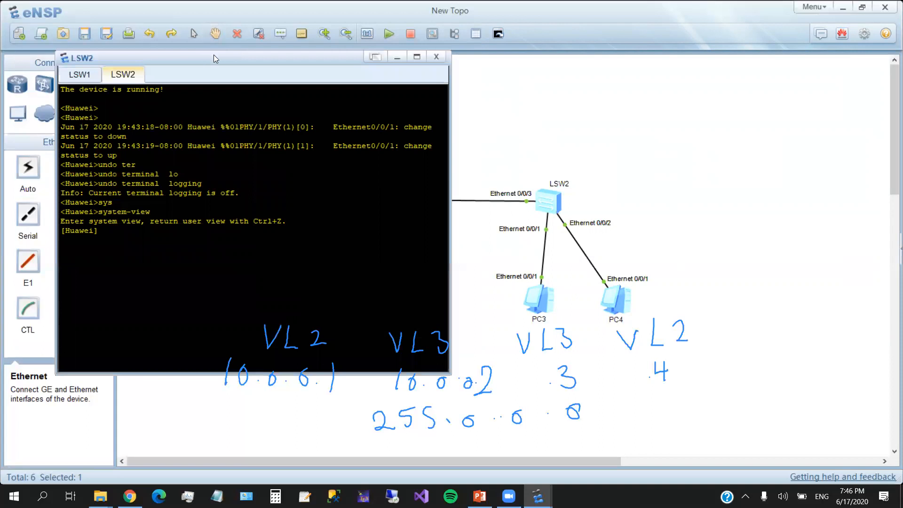
left_click_drag(214, 59, 727, 49)
left_click(593, 67)
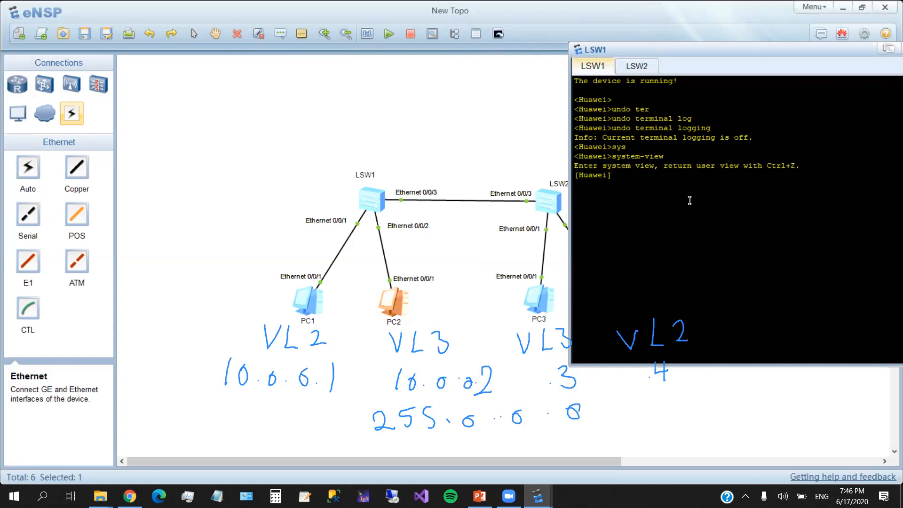
type("inter")
key("Tab")
type("eth")
key("Tab")
type("0/")
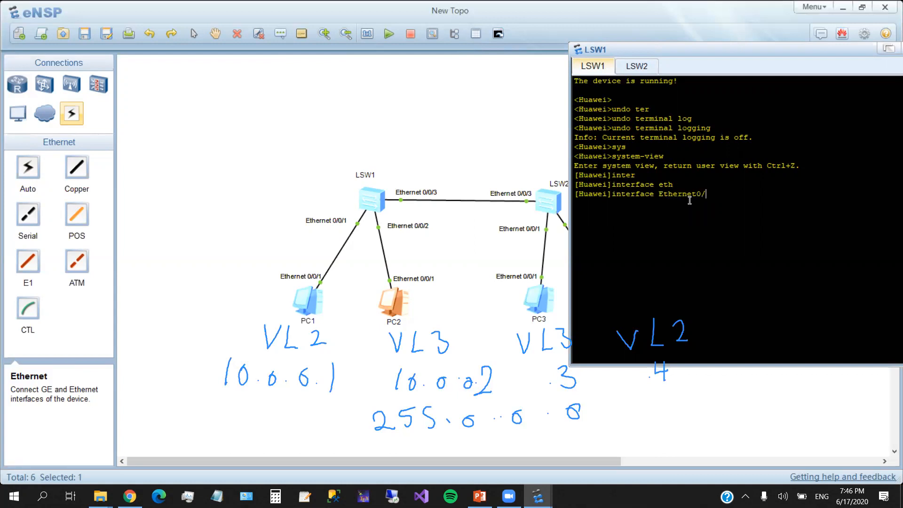
type("0/1")
key("Return")
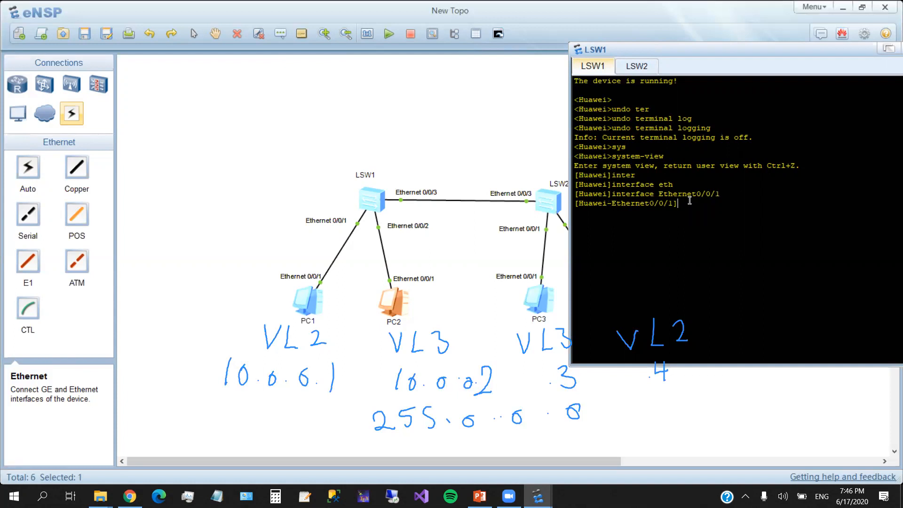
type("q")
key("Return")
Create VLANs 2 and 3 on LSW1 with the command vlan batch 2 to 3
type("vlan batch 2 3")
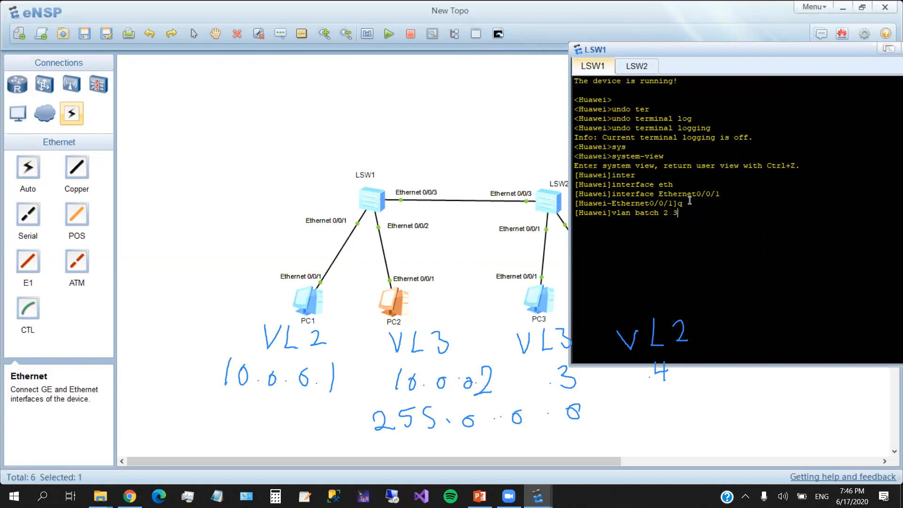
key("BackSpace")
type("to 3")
key("Return")
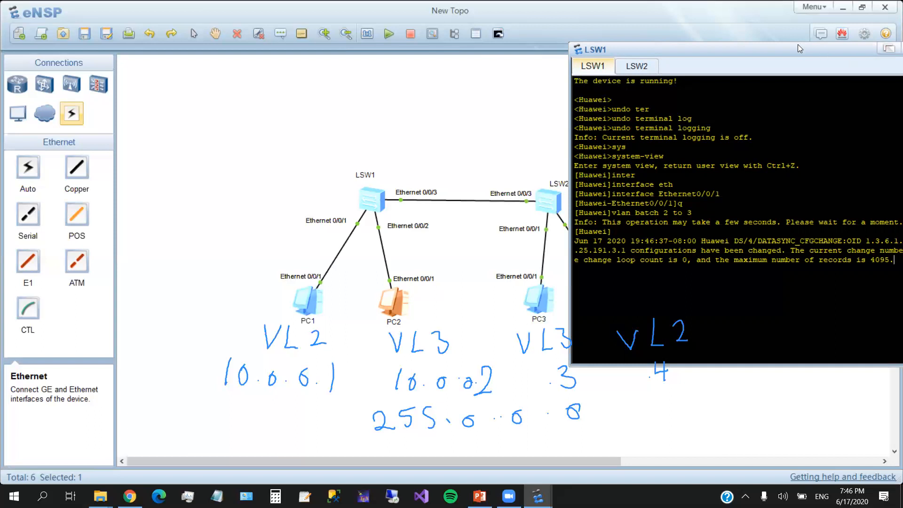
Enter the Ethernet0/0/1 interface view on LSW1 with the interface Ethernet0/0/1 command
left_click_drag(797, 44, 767, 46)
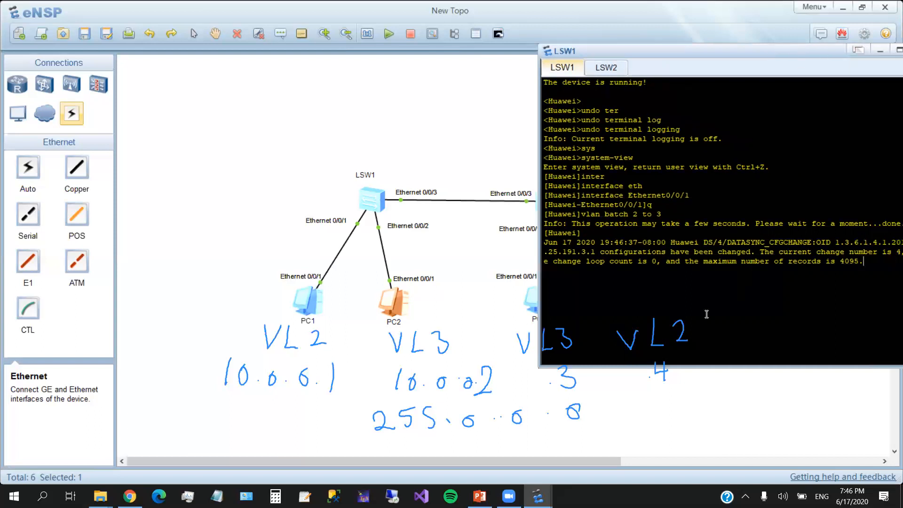
key("Return")
type("q")
key("Up")
key("Up")
key("Up")
key("Return")
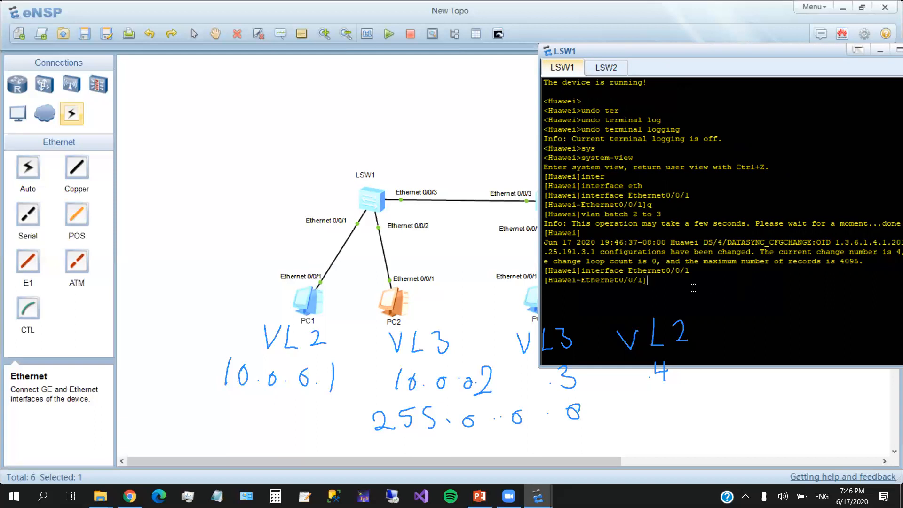
Set Ethernet0/0/1 on LSW1 to hybrid mode with the command port link-type hybrid
type("port li")
key("Tab")
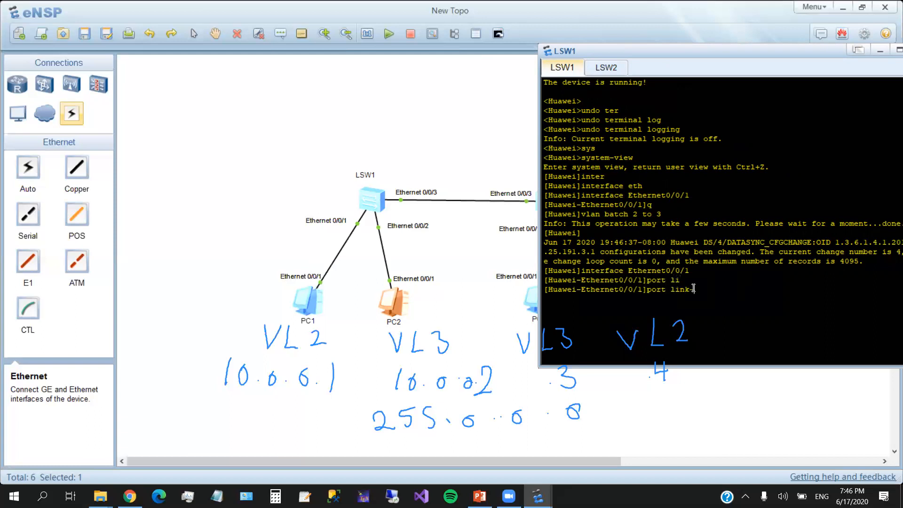
type("t")
key("Tab")
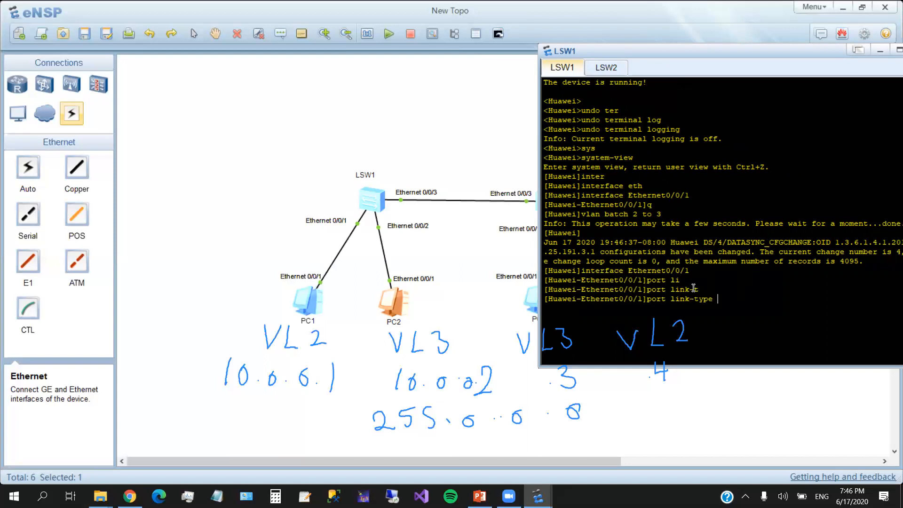
type("hy")
key("Tab")
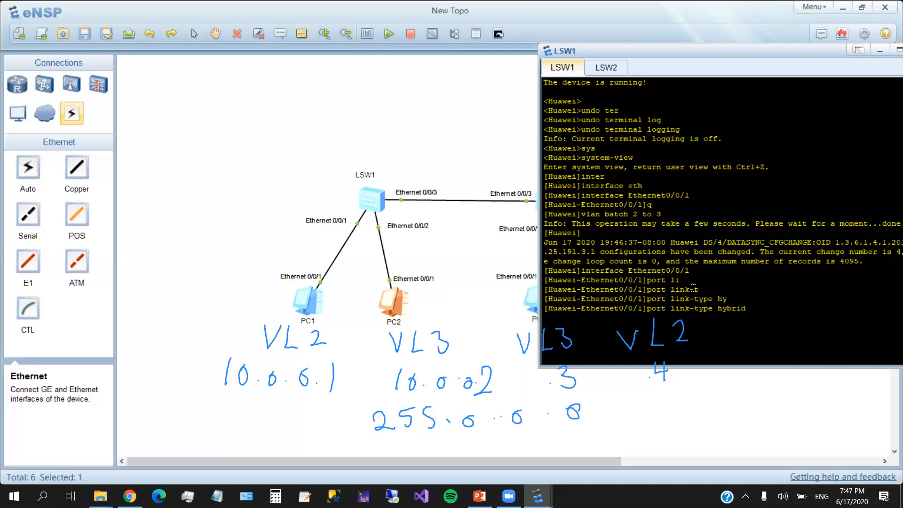
key("Return")
Set VLAN 2 as the default VLAN of Ethernet0/0/1 with the command port hybrid pvid vlan 2
type("po")
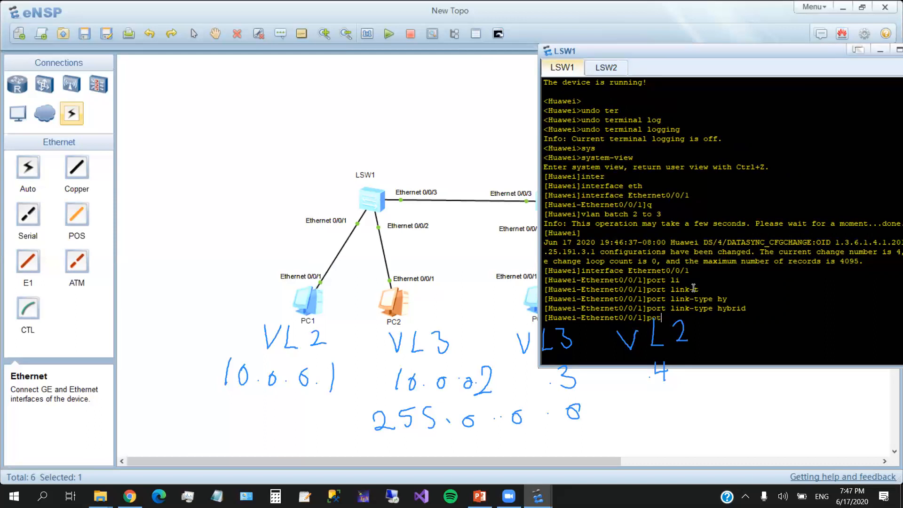
key("Tab")
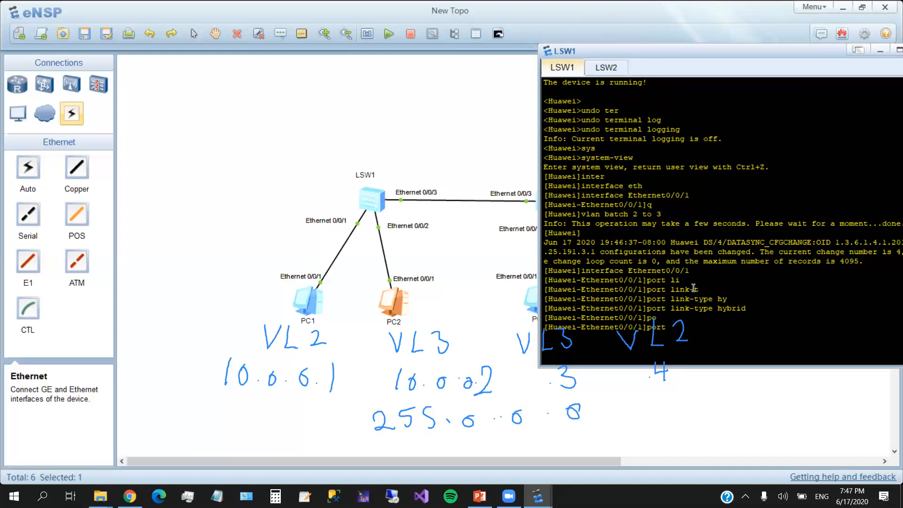
type("h")
key("Tab")
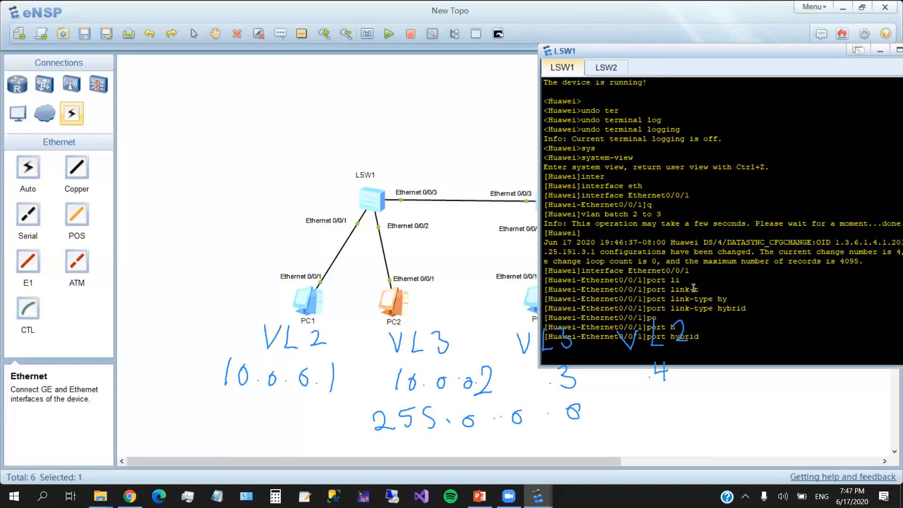
type("v")
key("BackSpace")
type("pvi")
key("Tab")
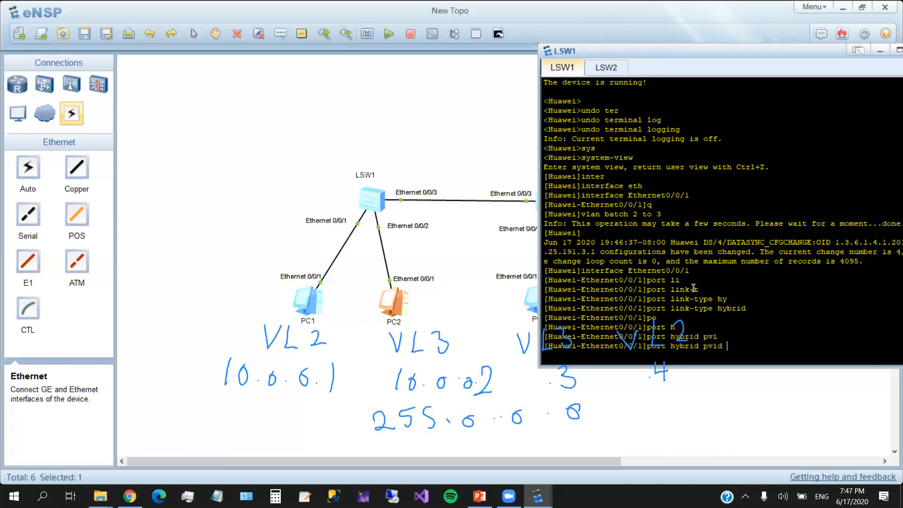
type("vl")
key("Tab")
type("2")
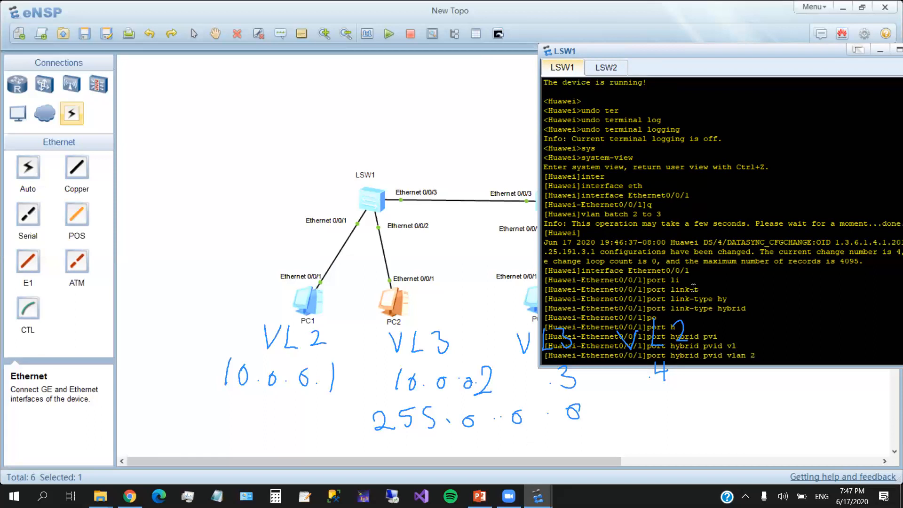
key("Return")
Allow VLAN 2 untagged on Ethernet0/0/1 with the command port hybrid untagged vlan 2
key("Up")
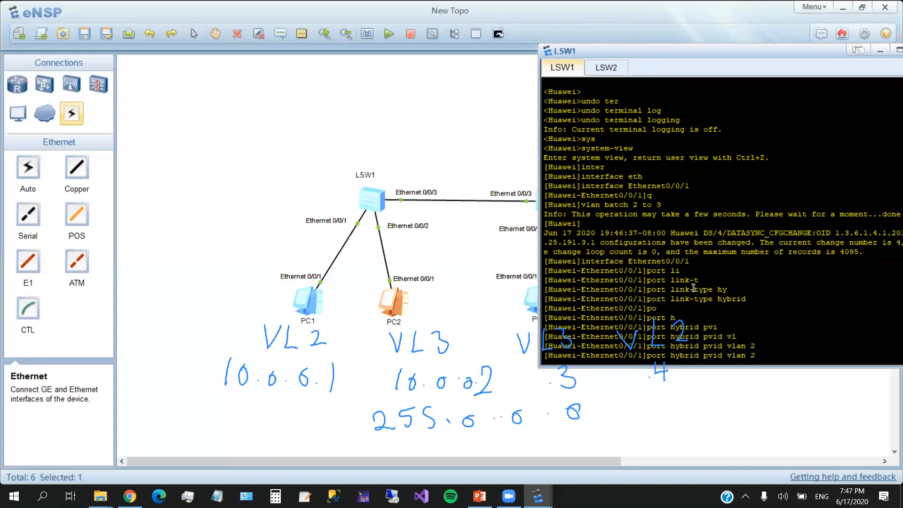
key("BackSpace")
key("BackSpace")
key("BackSpace")
key("BackSpace")
key("BackSpace")
key("BackSpace")
key("BackSpace")
key("BackSpace")
key("BackSpace")
key("BackSpace")
key("BackSpace")
type("u")
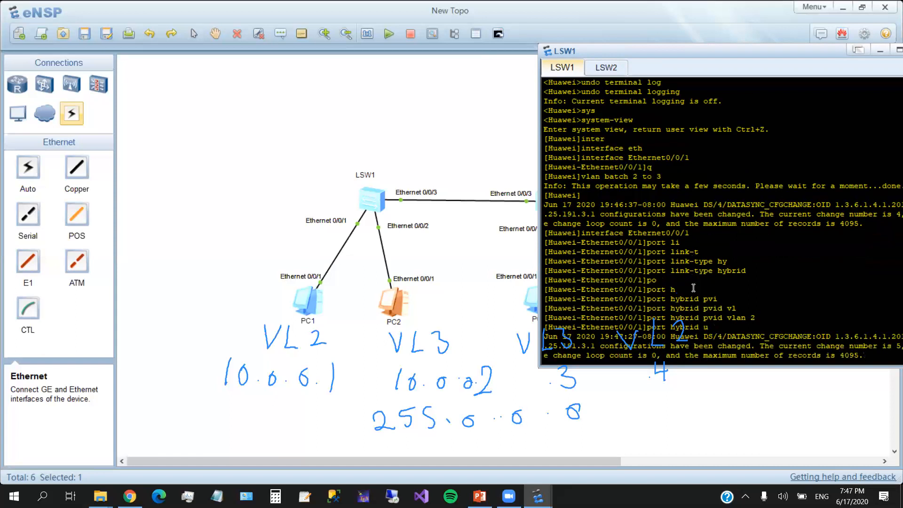
key("Tab")
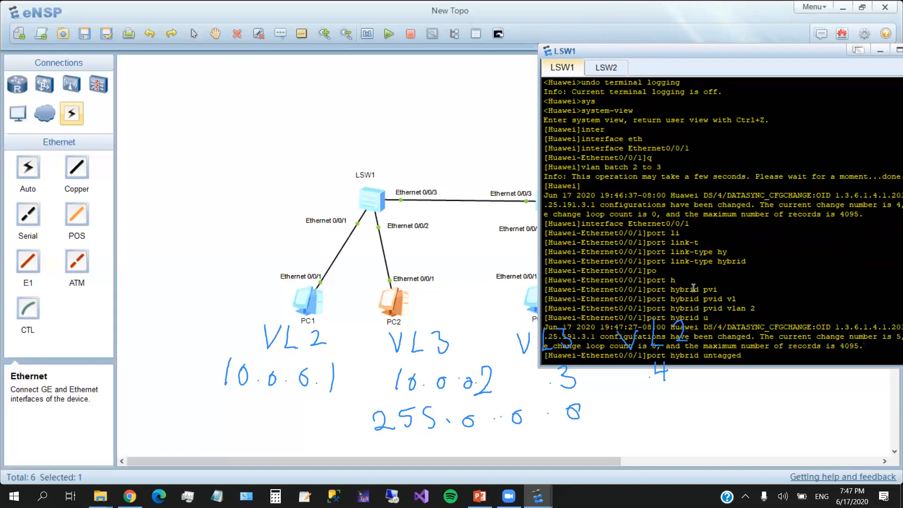
type("v")
key("Tab")
type("2")
key("Return")
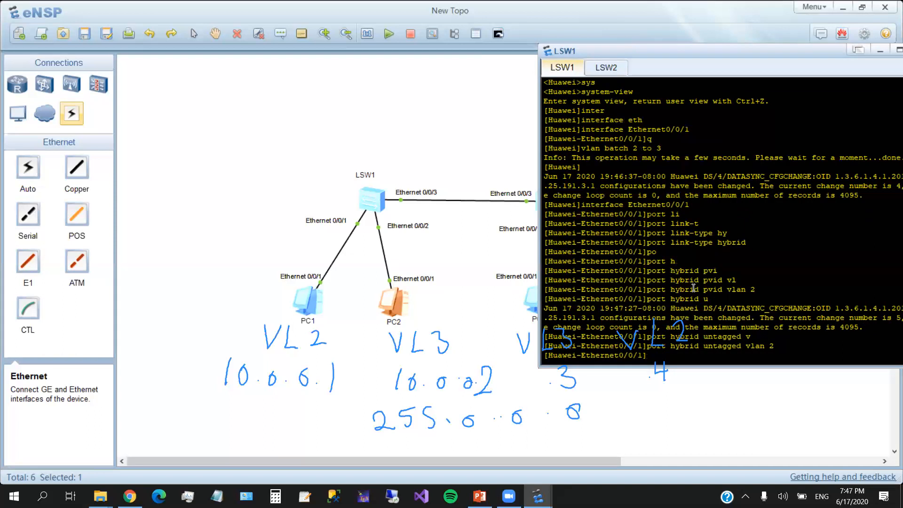
Switch to the Ethernet0/0/2 interface view on LSW1 with the command interface Ethernet0/0/2
key("Up")
key("Up")
key("Up")
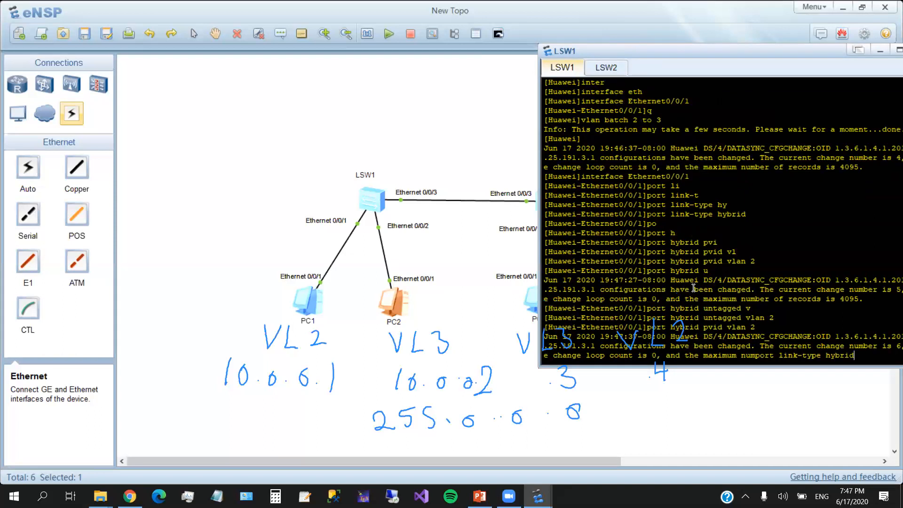
key("Down")
key("Up")
key("Up")
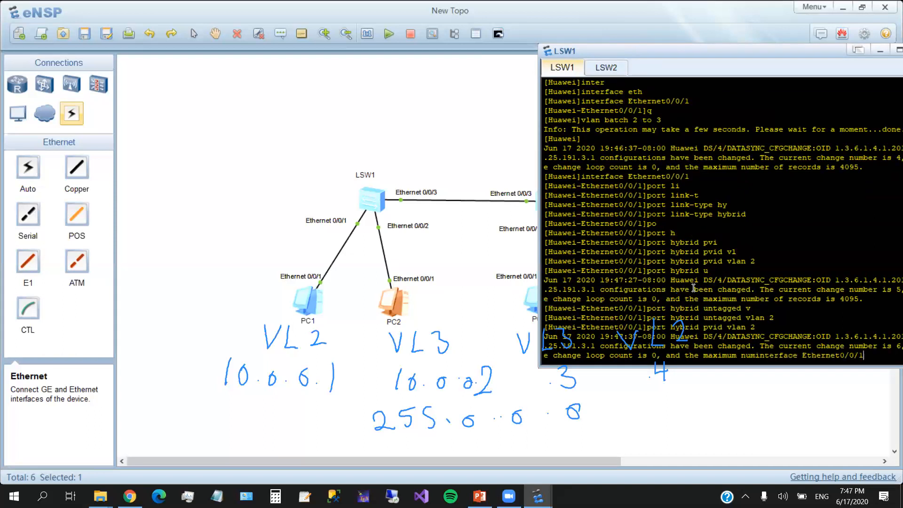
key("BackSpace")
type("2")
key("Return")
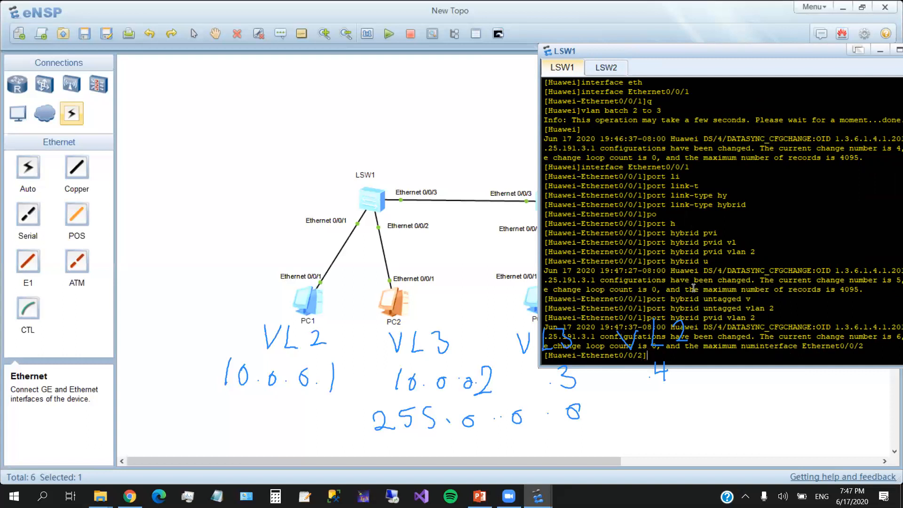
Set Ethernet0/0/2 on LSW1 to hybrid mode with the command port link-type hybrid
type("port")
key("Tab")
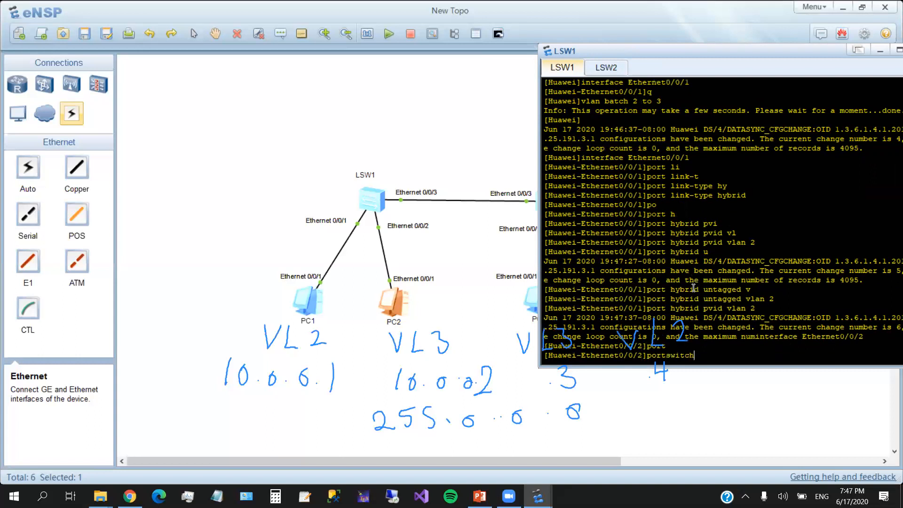
key("BackSpace")
key("BackSpace")
key("BackSpace")
key("BackSpace")
key("BackSpace")
key("BackSpace")
type("li")
key("Tab")
type("nk-t")
key("Tab")
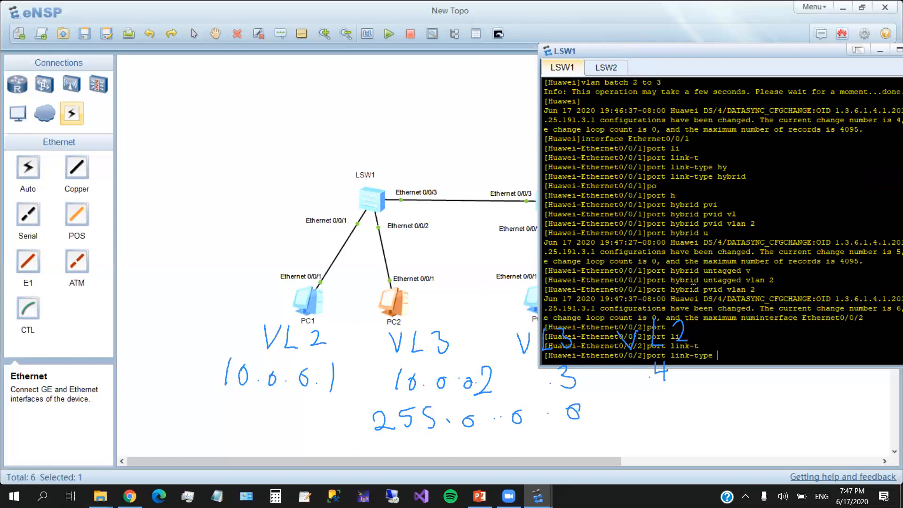
type("h")
key("Tab")
key("Return")
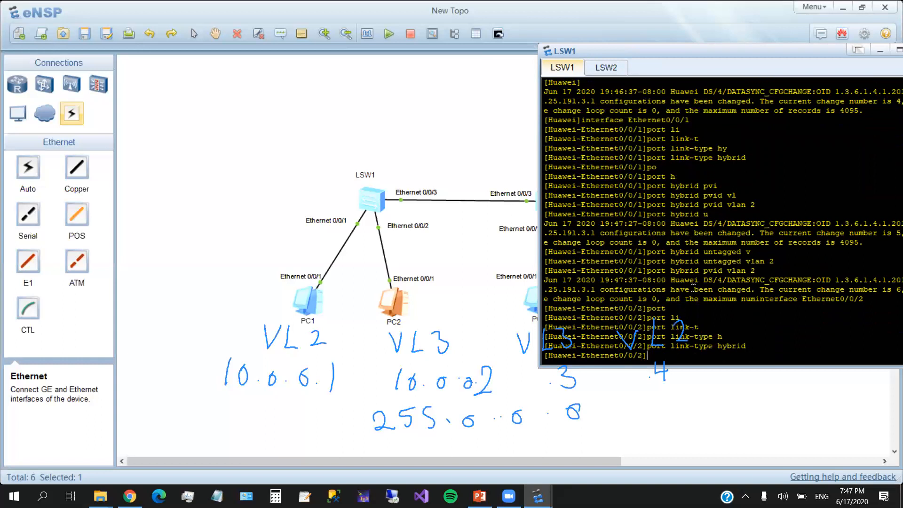
Set VLAN 3 as the default VLAN of Ethernet0/0/2 with the command port hybrid pvid vlan 3
type("po")
key("Tab")
type("h")
key("Tab")
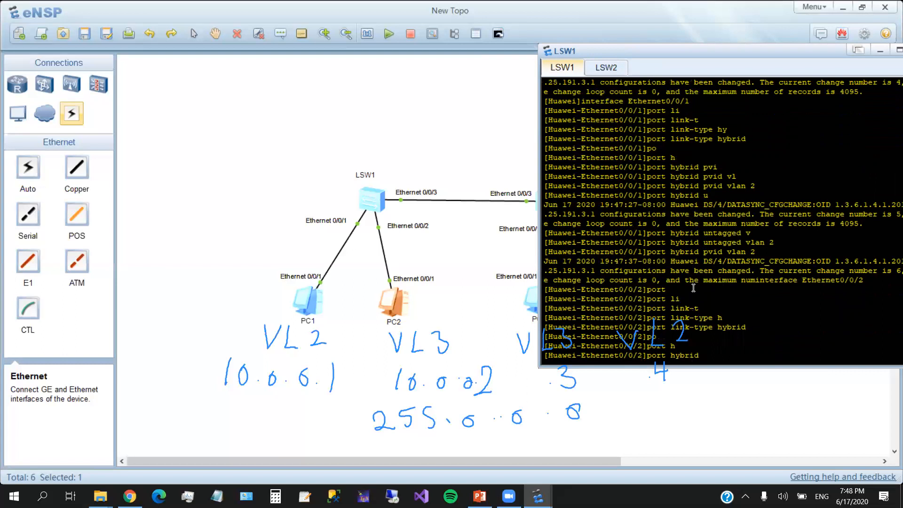
type("pv")
key("Tab")
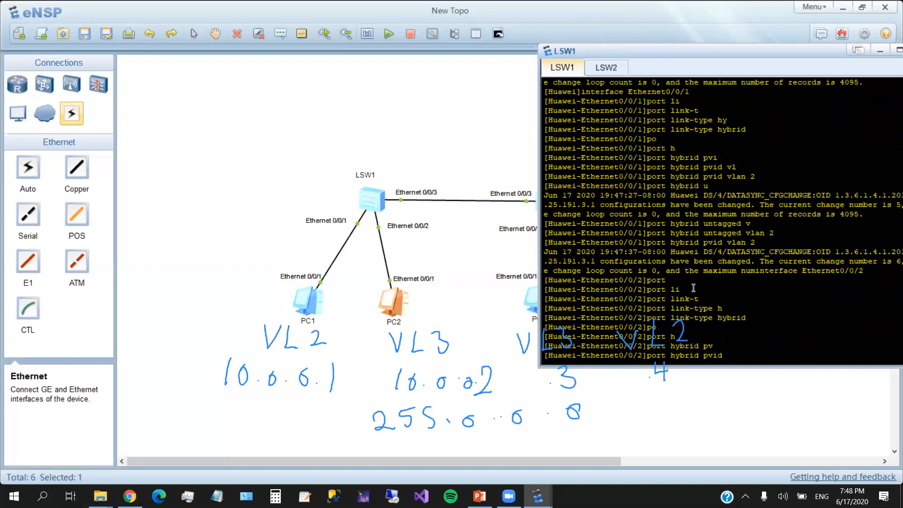
type("3")
key("Return")
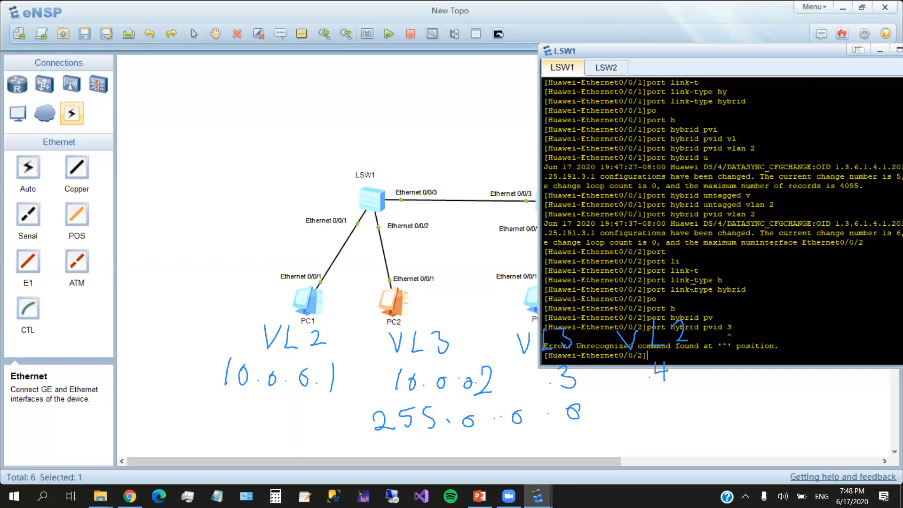
key("Up")
key("Left")
type("vlan")
key("Return")
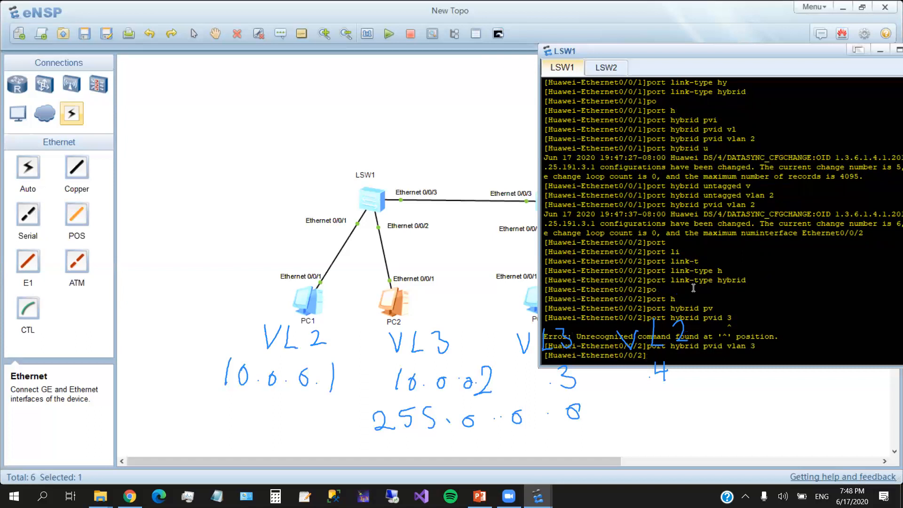
Allow VLAN 3 untagged on Ethernet0/0/2 with the command port hybrid untagged vlan 3
key("Up")
key("BackSpace")
key("BackSpace")
key("BackSpace")
key("BackSpace")
key("BackSpace")
key("BackSpace")
key("BackSpace")
key("BackSpace")
key("BackSpace")
key("BackSpace")
key("BackSpace")
type("un")
key("Tab")
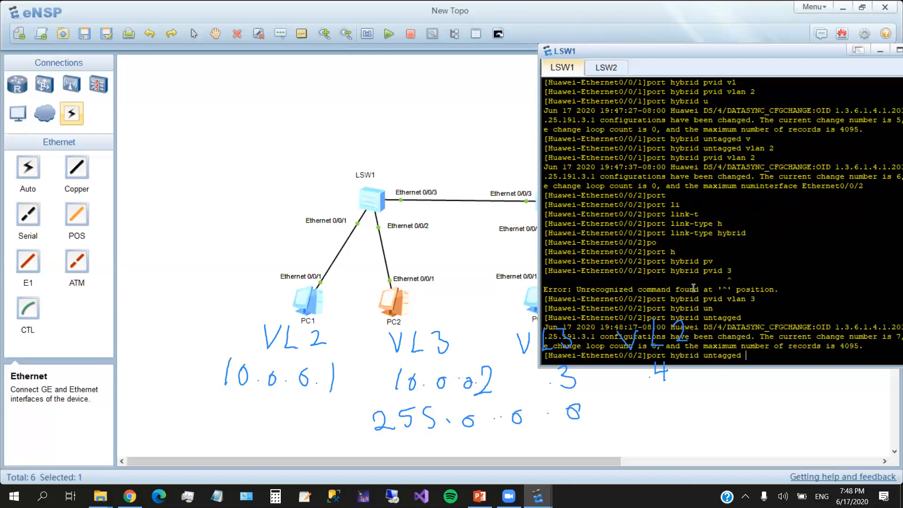
type("vl")
key("Tab")
type("3")
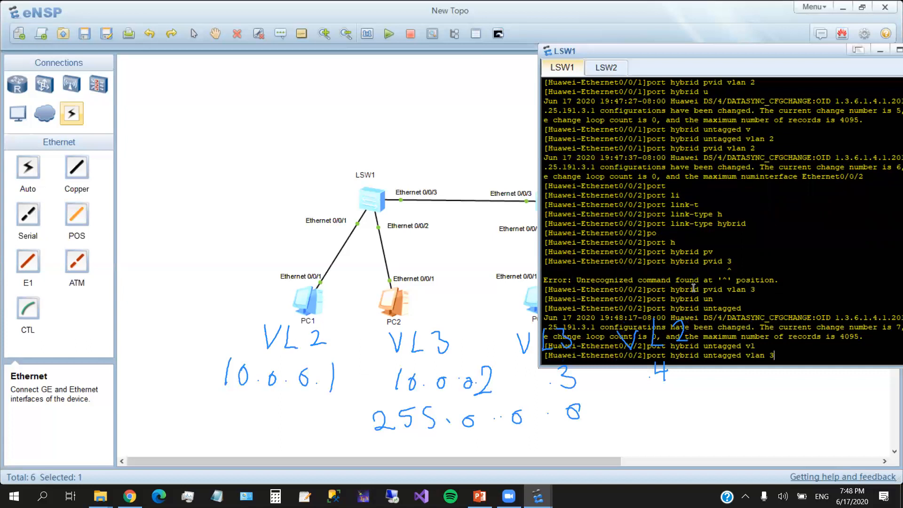
key("Return")
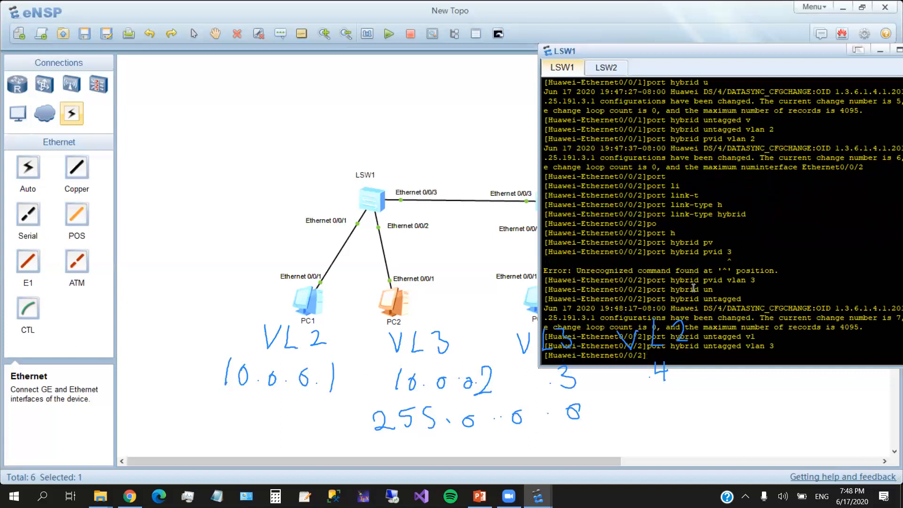
Switch to the Ethernet0/0/3 interface view on LSW1 with the command interface Ethernet0/0/3
type("interface Ethernet0/0/2")
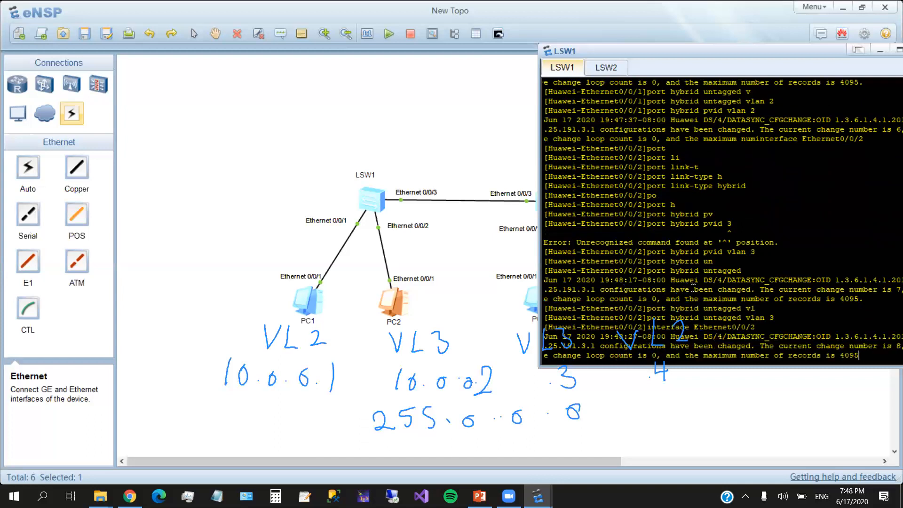
key("BackSpace")
type("3")
key("Return")
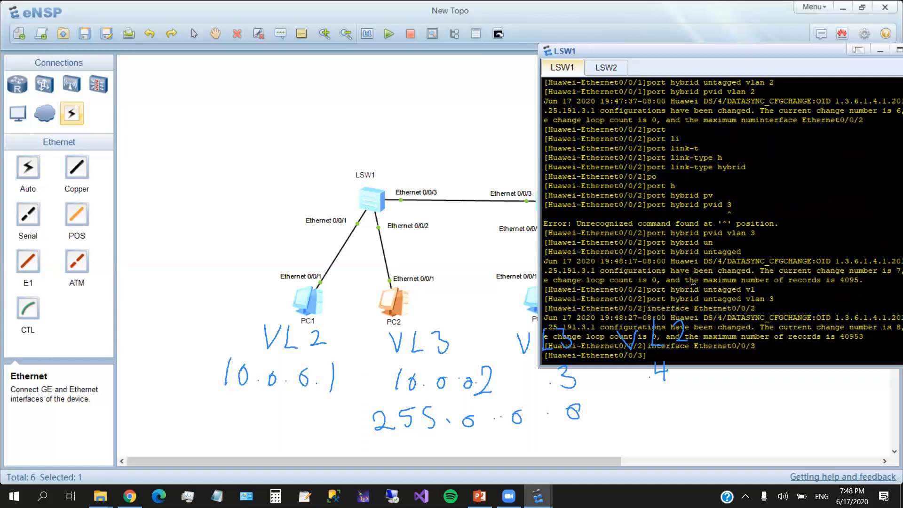
Set the inter-switch port Ethernet0/0/3 on LSW1 to hybrid mode with the command port link-type hybrid
type("po")
key("Tab")
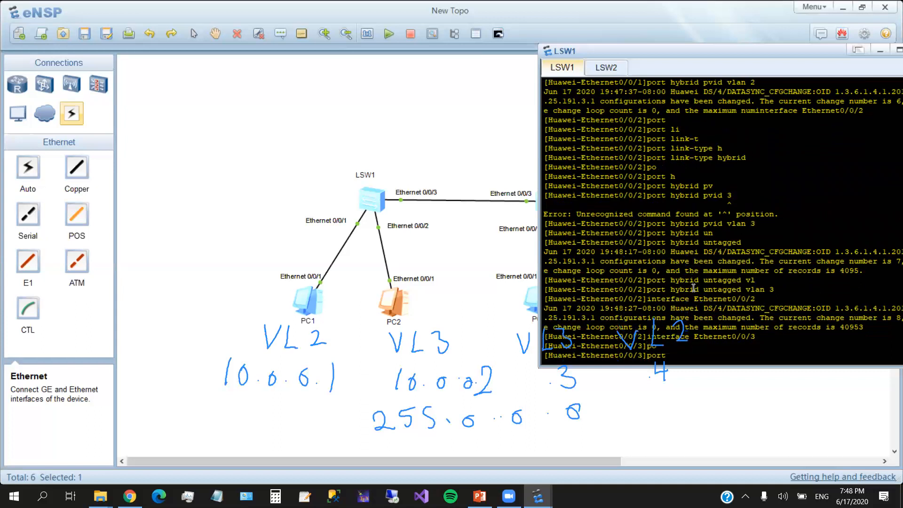
type("li")
key("Tab")
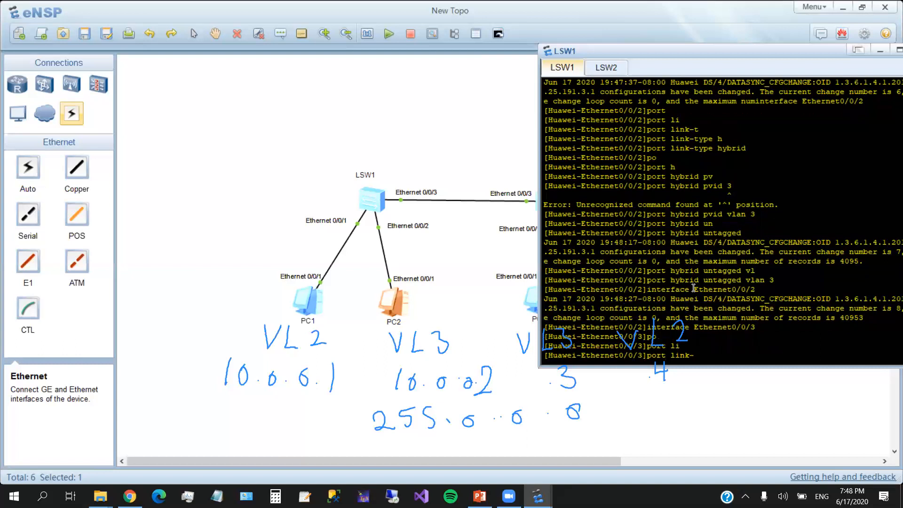
type("t")
key("Tab")
type("h")
key("Tab")
key("Return")
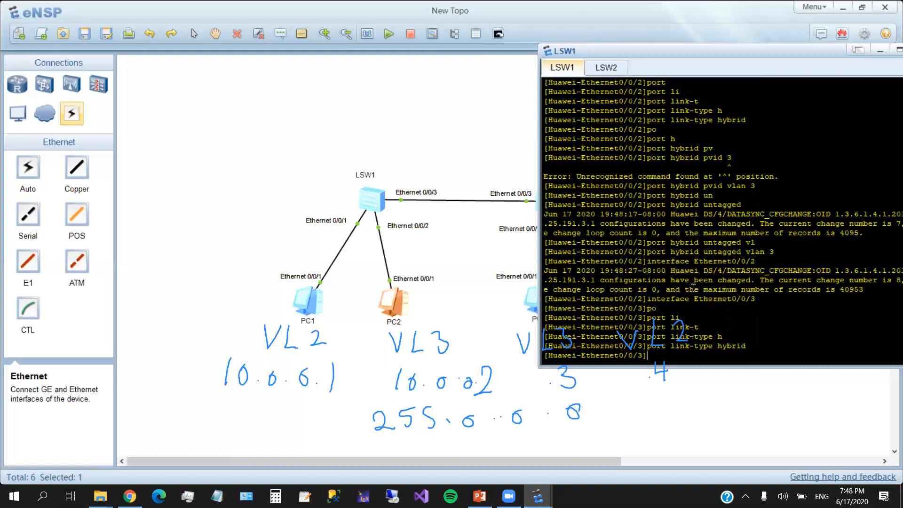
Set VLAN 1 as the default VLAN of Ethernet0/0/3 with the command port hybrid pvid vlan 1
type("po")
key("Tab")
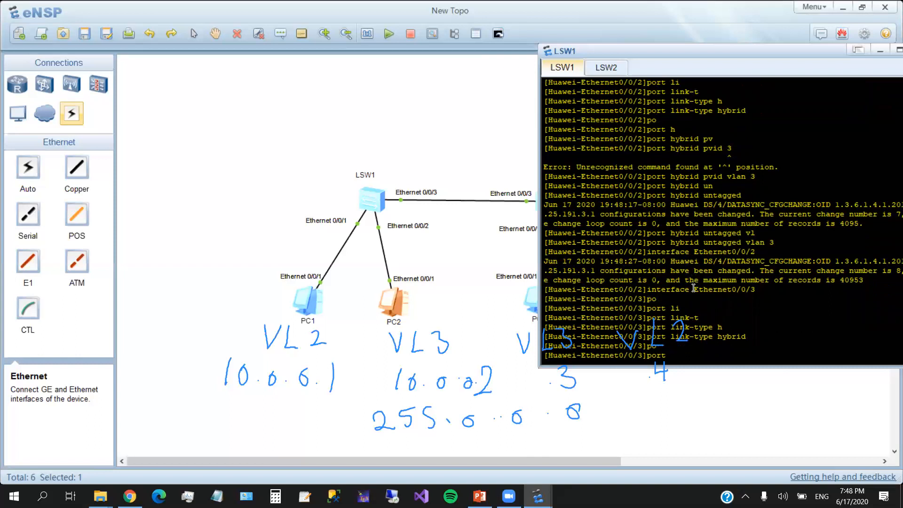
type("h")
key("Tab")
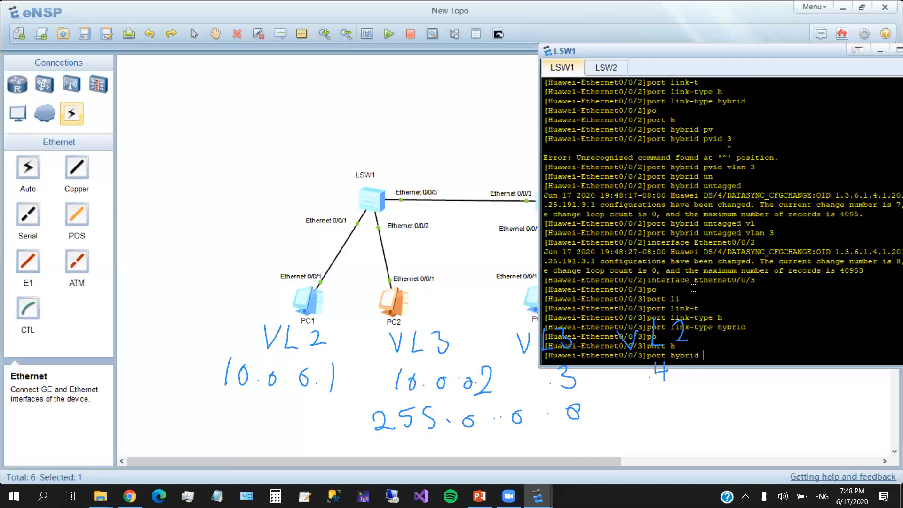
type("pv")
key("Tab")
type("1")
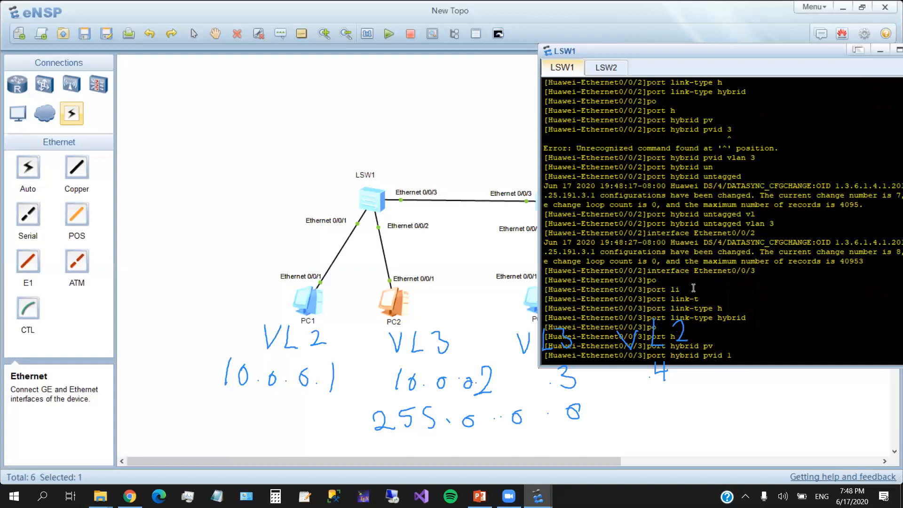
key("Return")
key("Up")
key("BackSpace")
type("vlan 1")
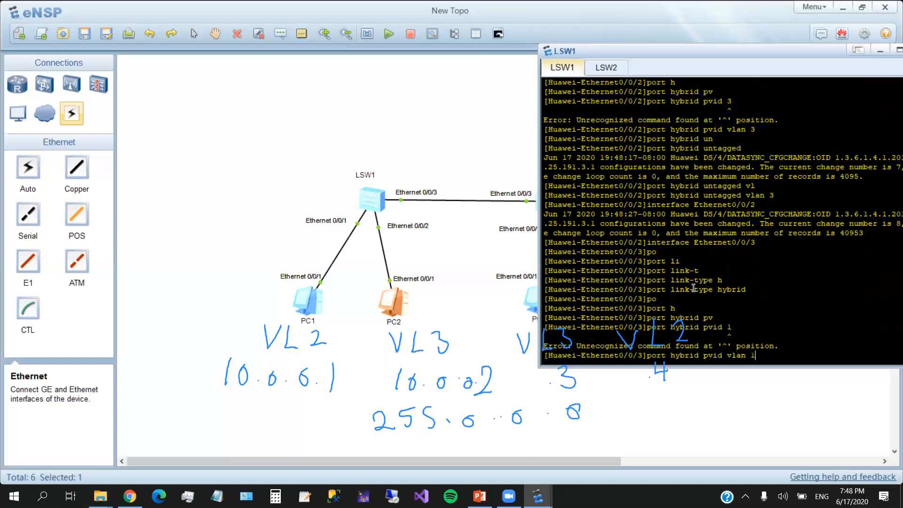
key("Return")
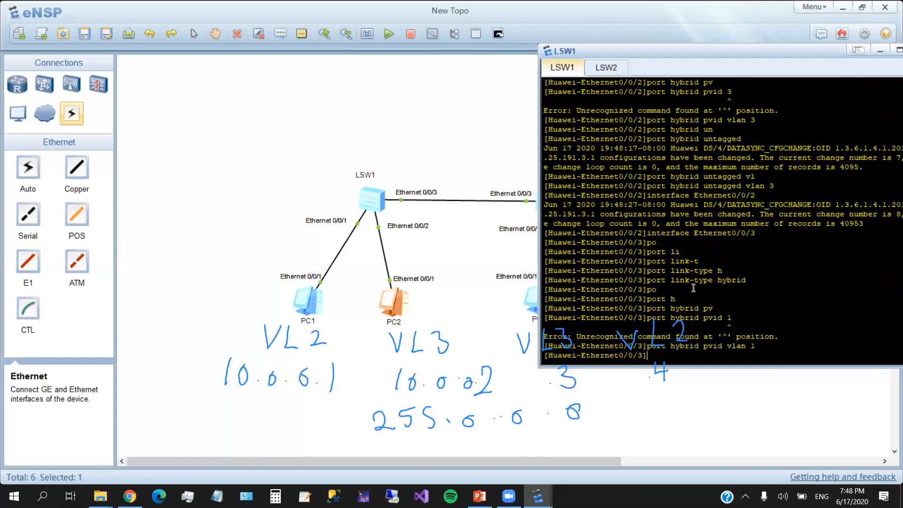
Allow VLANs 2 and 3 tagged on Ethernet0/0/3 of LSW1 with the command port hybrid tagged vlan 2 3
key("Up")
key("BackSpace")
key("BackSpace")
key("BackSpace")
key("BackSpace")
key("BackSpace")
key("BackSpace")
key("BackSpace")
key("BackSpace")
key("BackSpace")
key("BackSpace")
key("BackSpace")
type("tagg")
key("Tab")
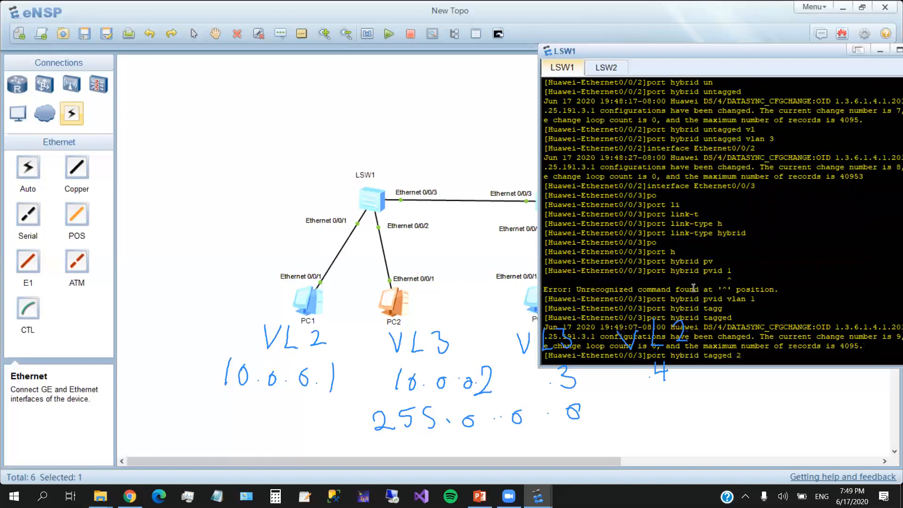
type("vla")
key("Tab")
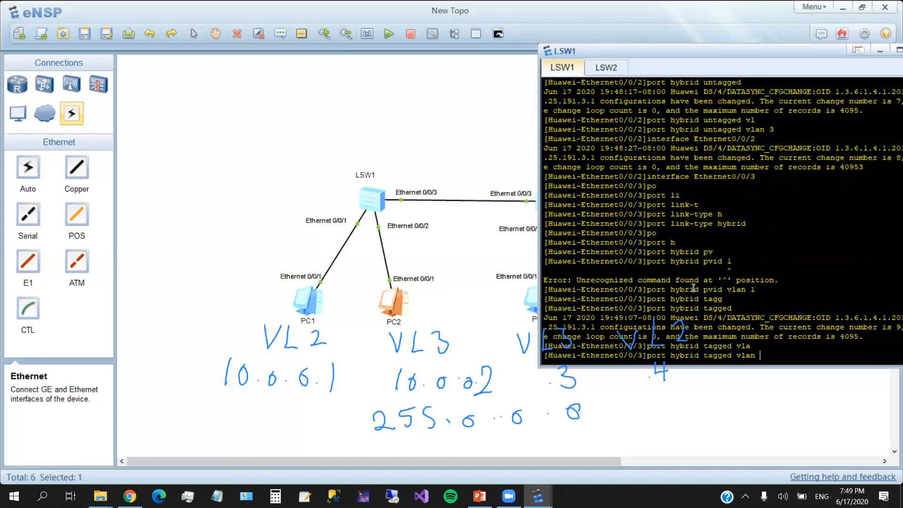
type("2 3")
key("Return")
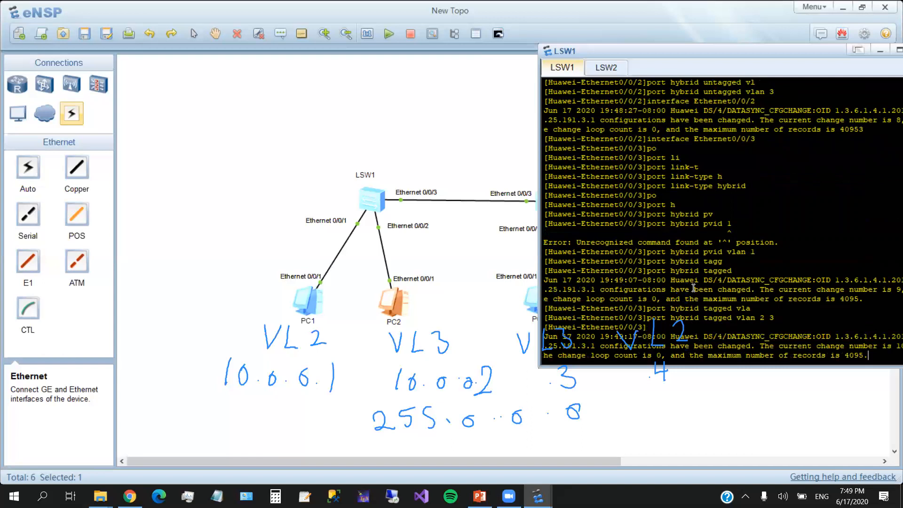
key("Return")
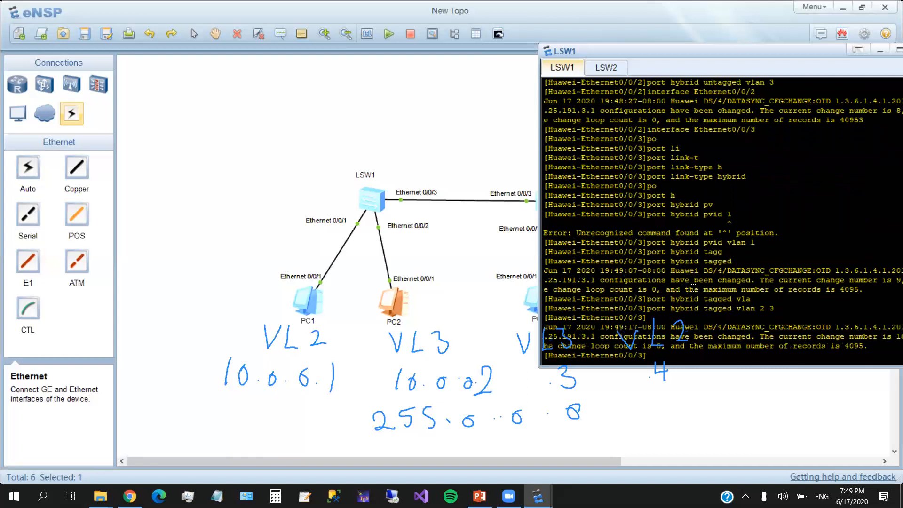
Switch to the LSW2 console and move its window clear of the LSW2 part of the topology
left_click(606, 71)
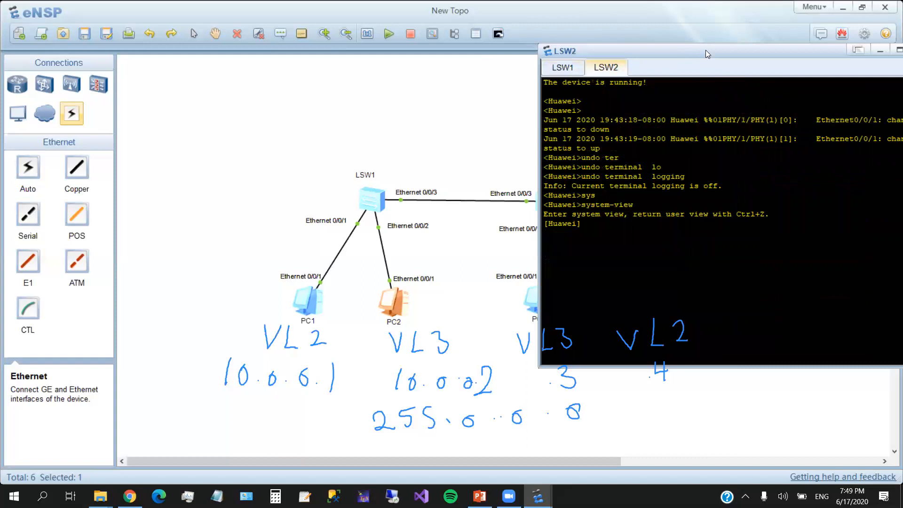
left_click_drag(705, 53, 231, 53)
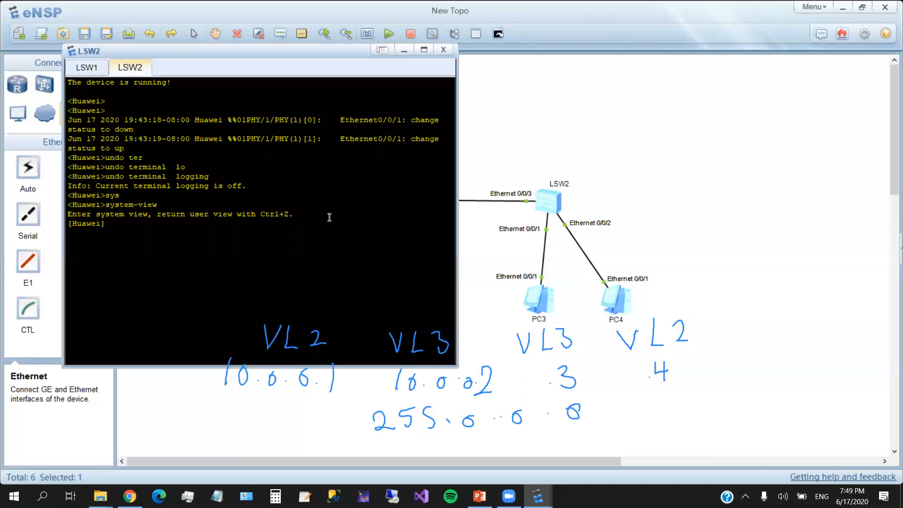
type("inte")
key("Tab")
type("eth")
key("Tab")
type("0/0/1")
key("Return")
type("p")
key("Return")
Create VLANs 2 and 3 on LSW2 with the command vlan batch 2 to 3
type("vlan bat")
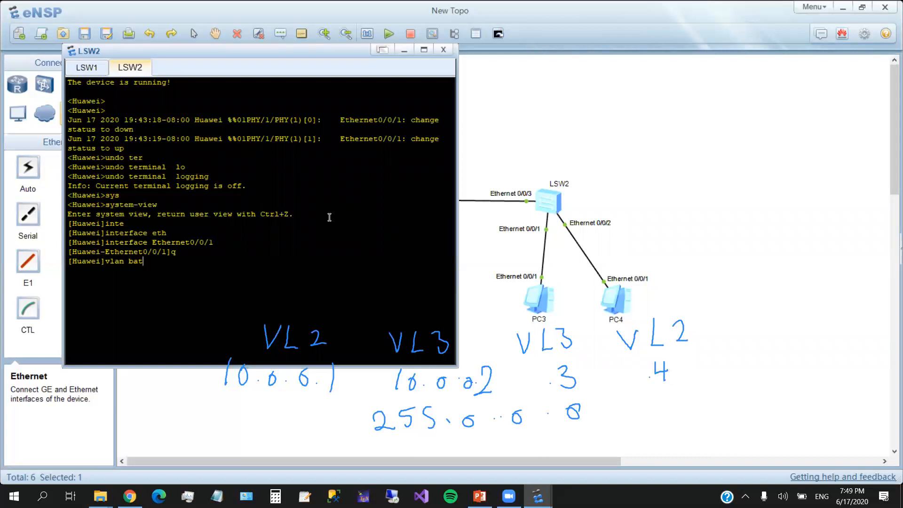
type("ch 2 to 3")
key("Return")
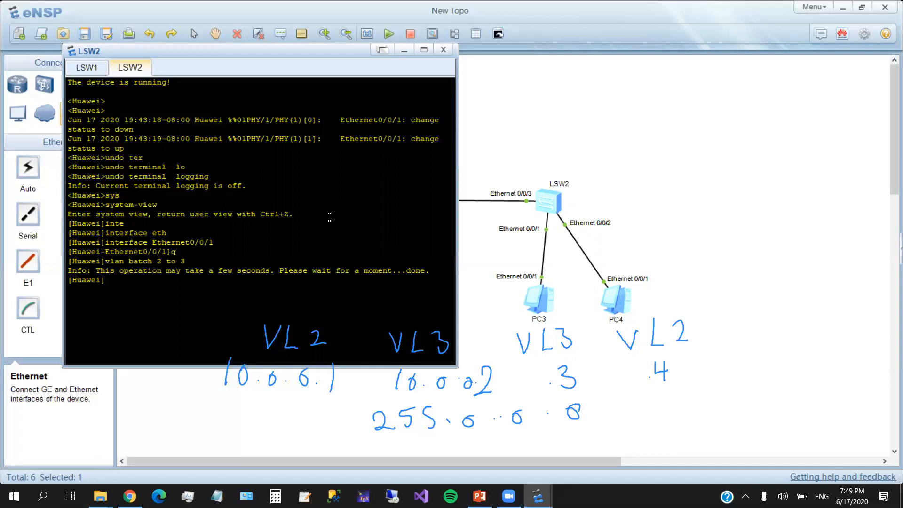
Enter the Ethernet0/0/1 interface view on LSW2 with the command interface Ethernet0/0/1
key("Up")
key("Up")
key("Up")
key("Return")
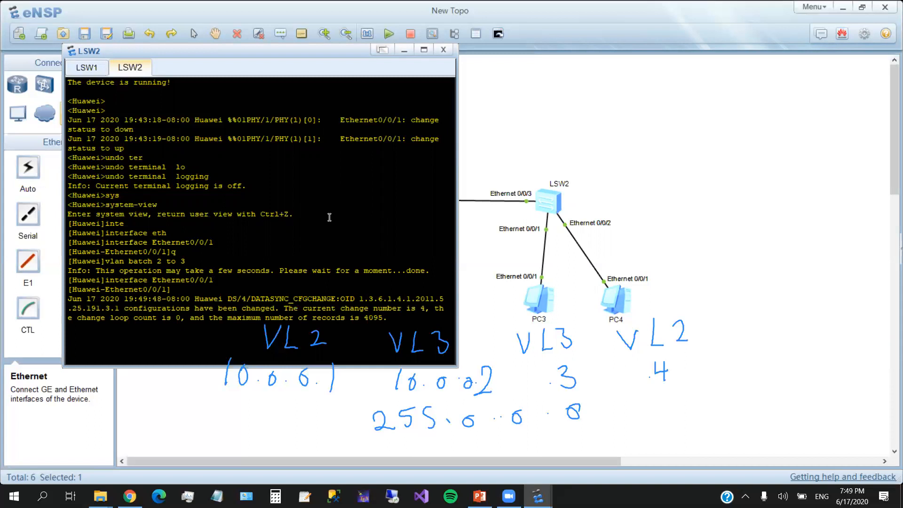
key("Return")
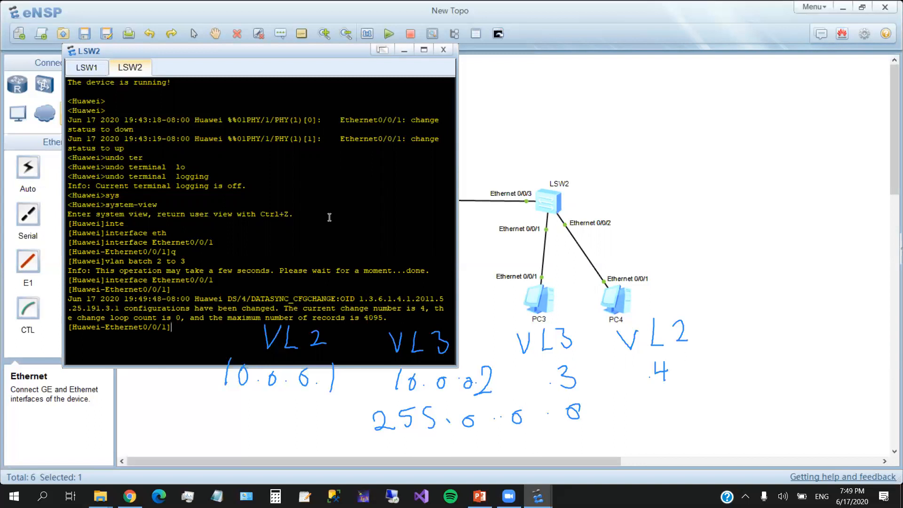
Set Ethernet0/0/1 on LSW2 to hybrid mode with the command port link-type hybrid
type("po")
key("Tab")
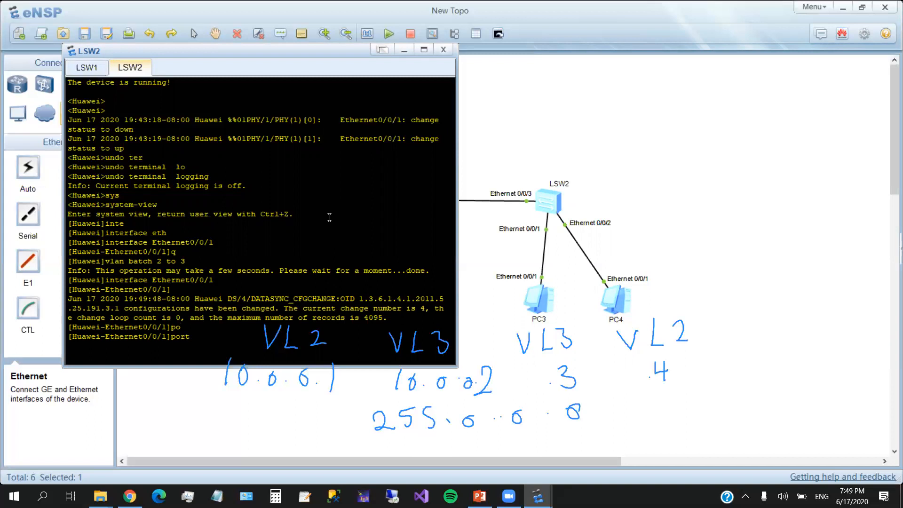
type("li")
key("Tab")
type("t")
key("Tab")
type("h")
key("Tab")
key("Return")
Set VLAN 3 as the default VLAN of Ethernet0/0/1 on LSW2 with the command port hybrid pvid vlan 3
type("po")
key("Tab")
type("h")
key("Tab")
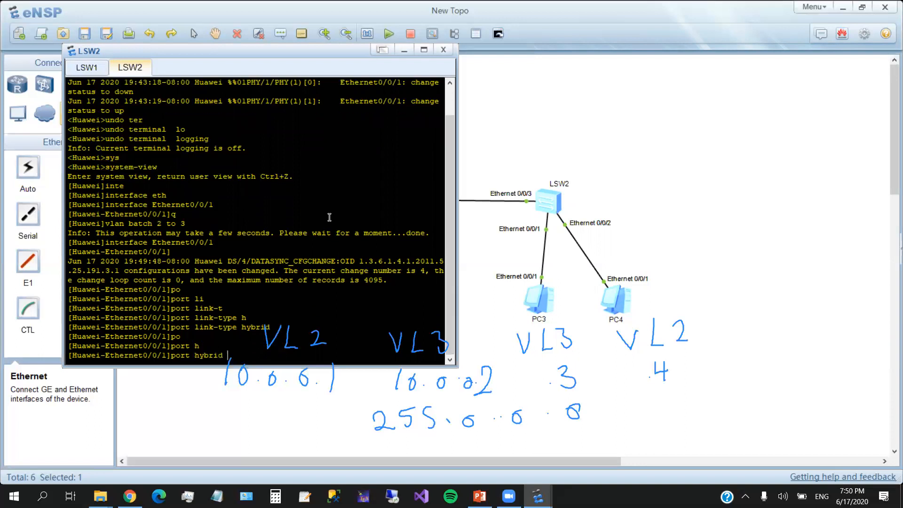
type("pvi")
key("Tab")
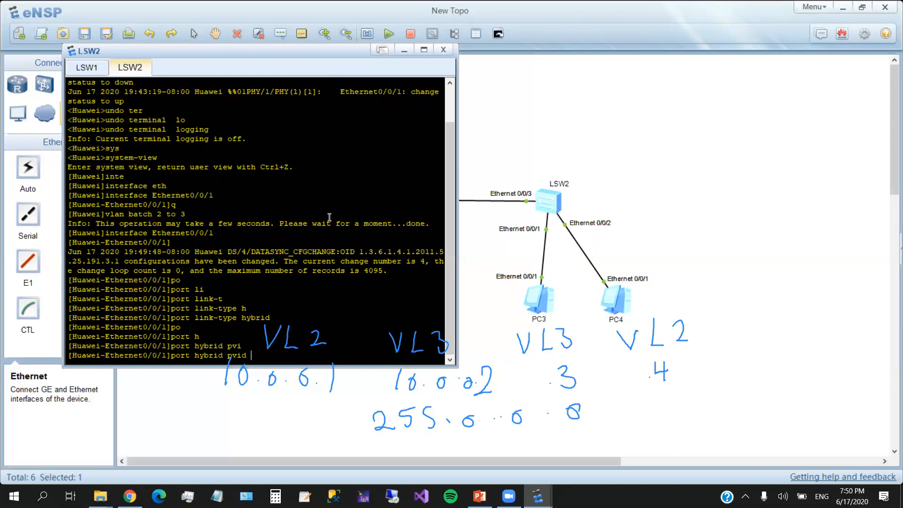
type("v")
key("Tab")
type("3")
key("Return")
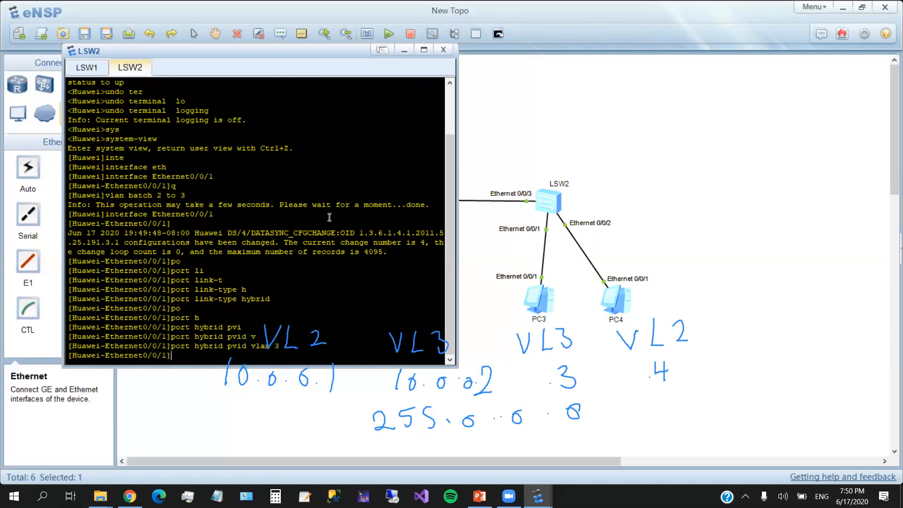
Allow VLAN 3 untagged on Ethernet0/0/1 of LSW2 with the command port hybrid untagged vlan 3
key("Up")
key("BackSpace")
key("BackSpace")
key("BackSpace")
key("BackSpace")
key("BackSpace")
key("BackSpace")
type("un")
key("Tab")
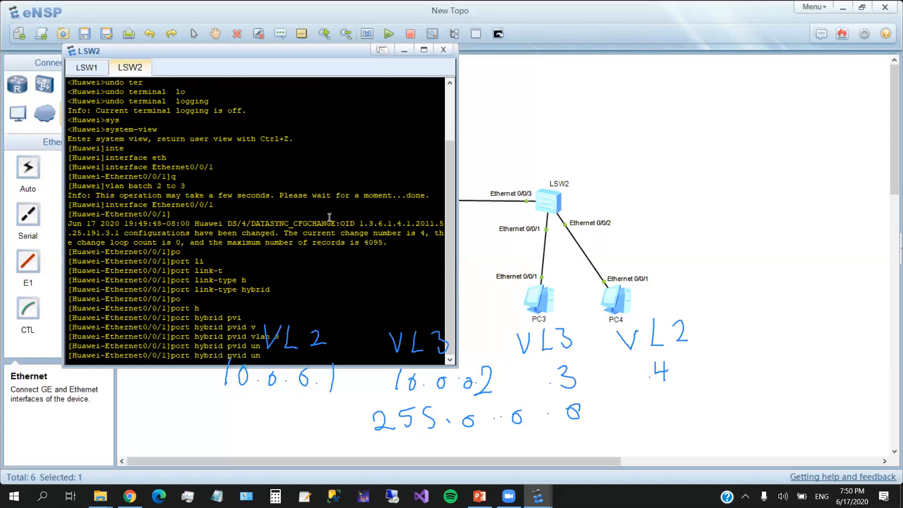
key("BackSpace")
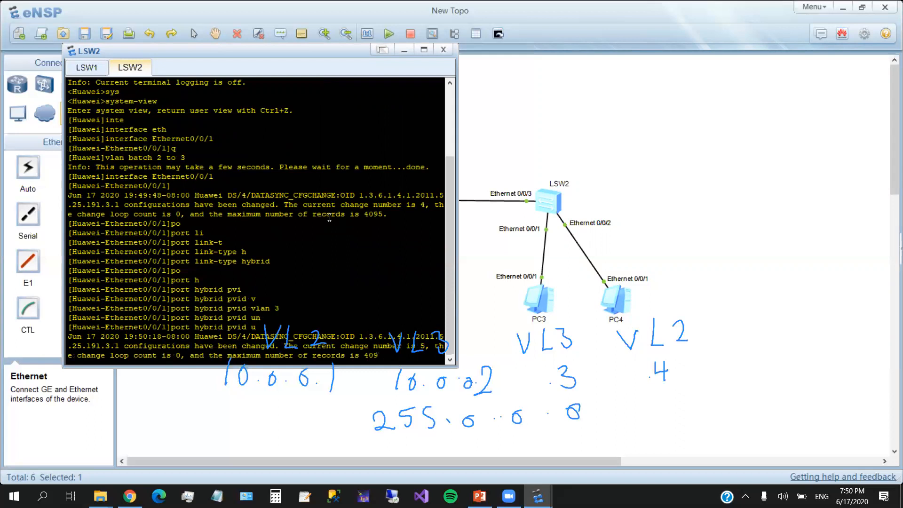
key("BackSpace")
key("BackSpace")
key("BackSpace")
key("BackSpace")
key("BackSpace")
key("BackSpace")
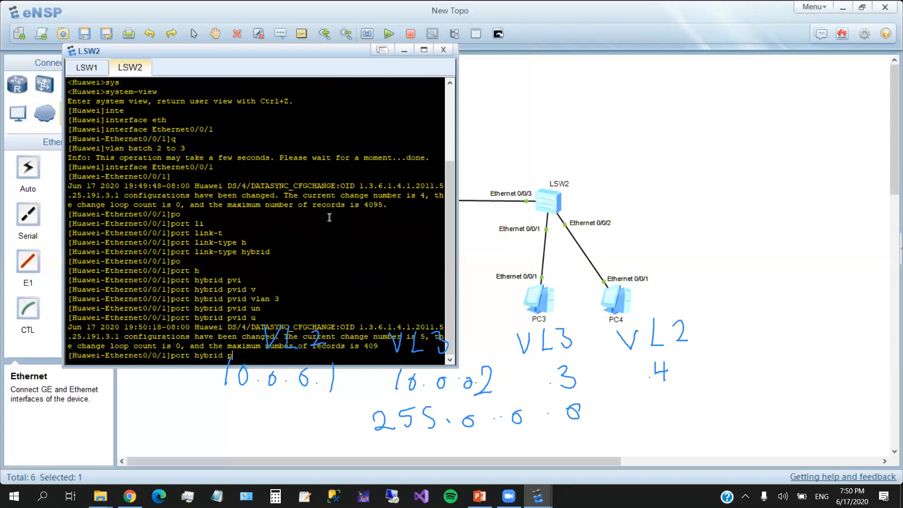
type("un")
key("Tab")
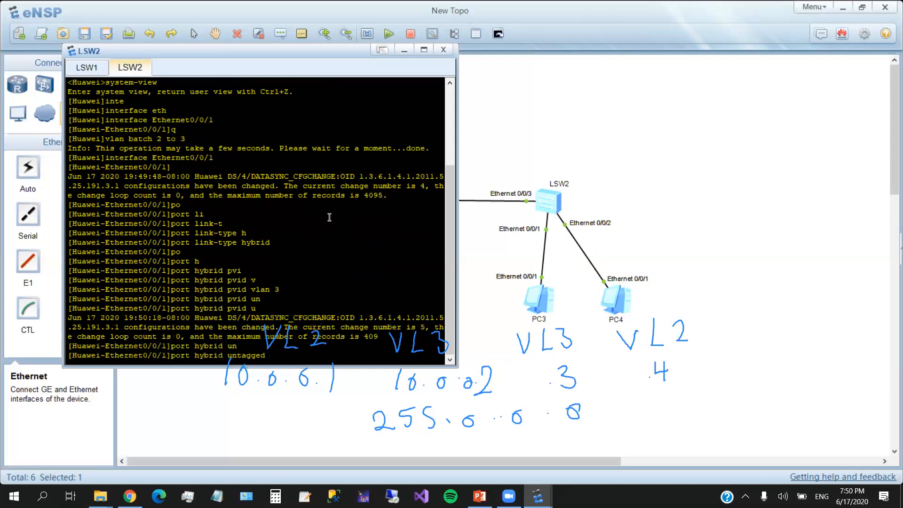
type("vl")
key("Tab")
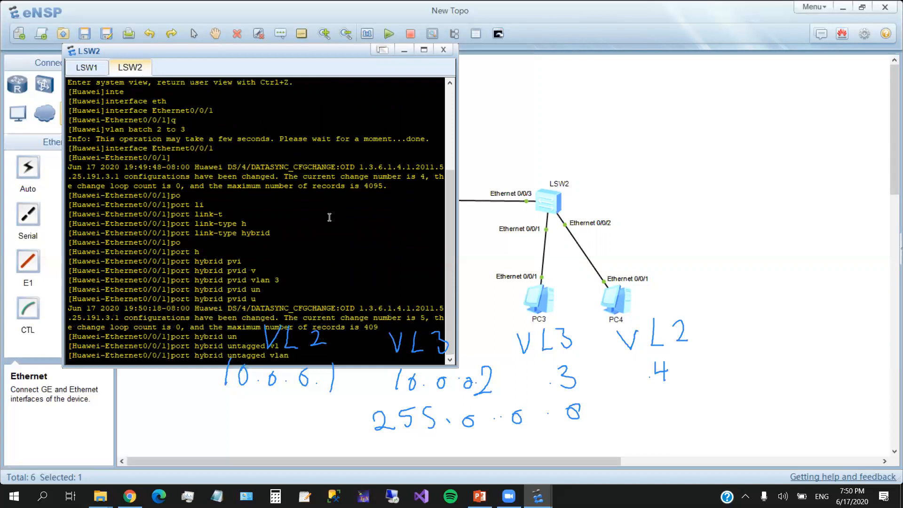
type("3")
key("Return")
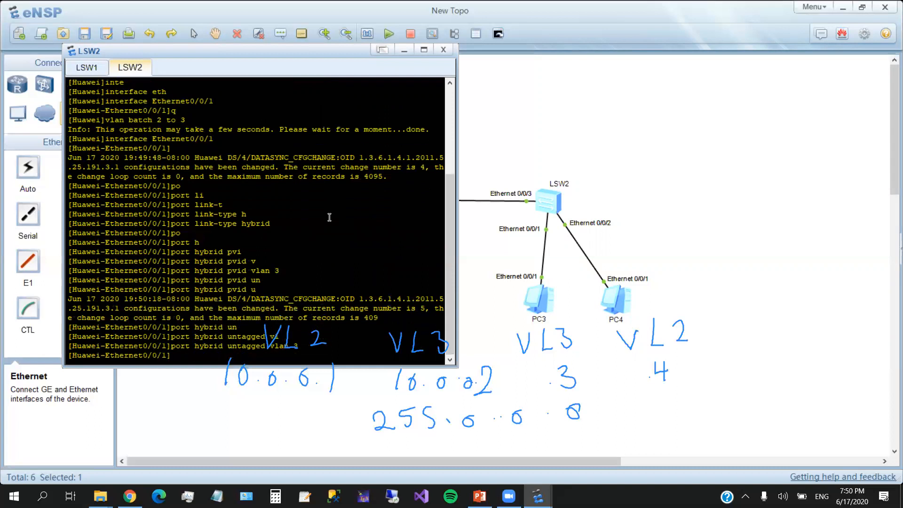
Switch to the Ethernet0/0/2 interface view on LSW2 with the command interface Ethernet0/0/2
type("pport link-type hybrid")
key("Up")
key("BackSpace")
type("2")
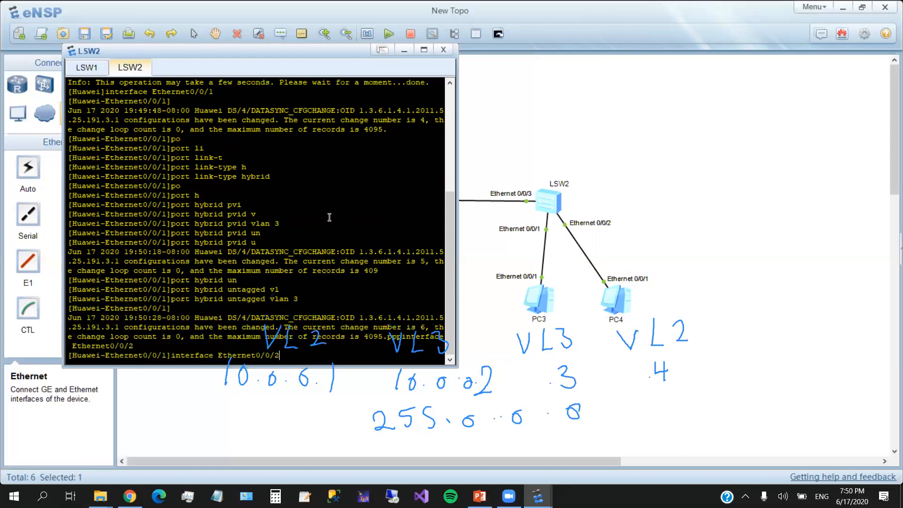
key("Return")
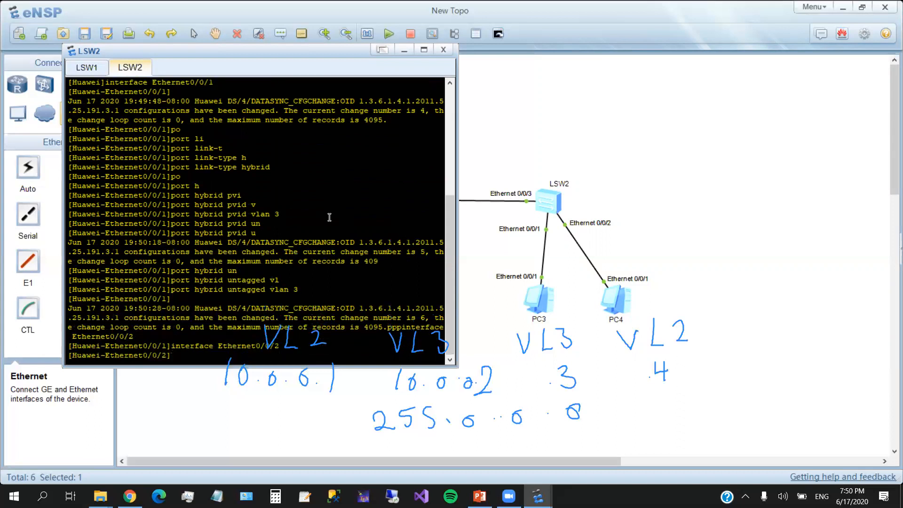
Set Ethernet0/0/2 on LSW2 to hybrid mode with the command port link-type hybrid
type("po")
key("Tab")
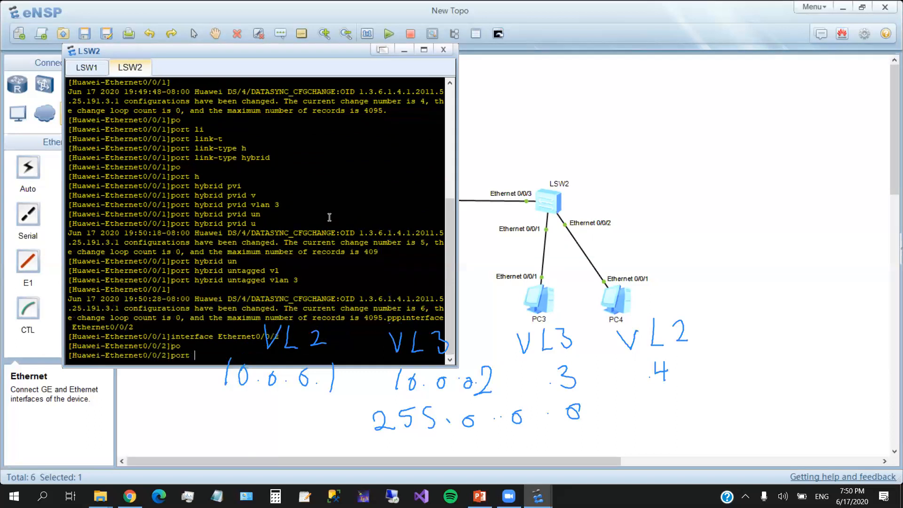
type("li")
key("Tab")
type("t")
key("Tab")
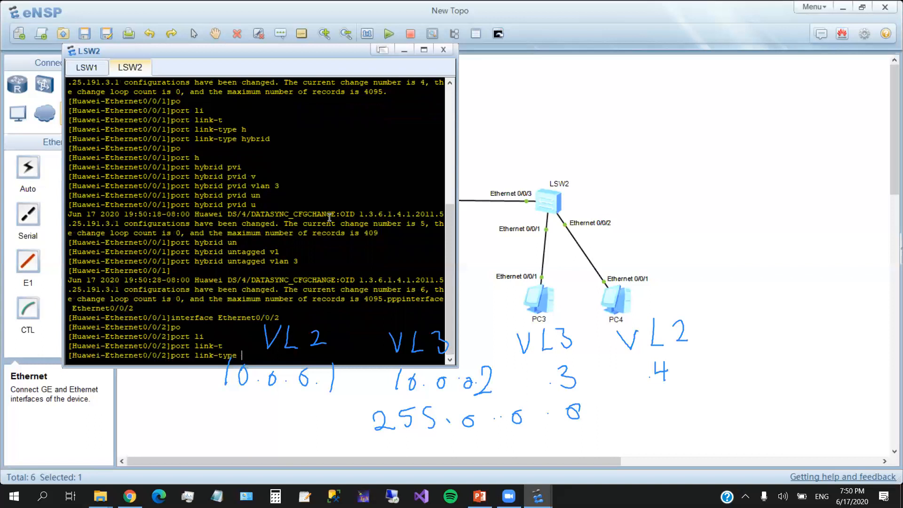
type("h")
key("Tab")
key("Return")
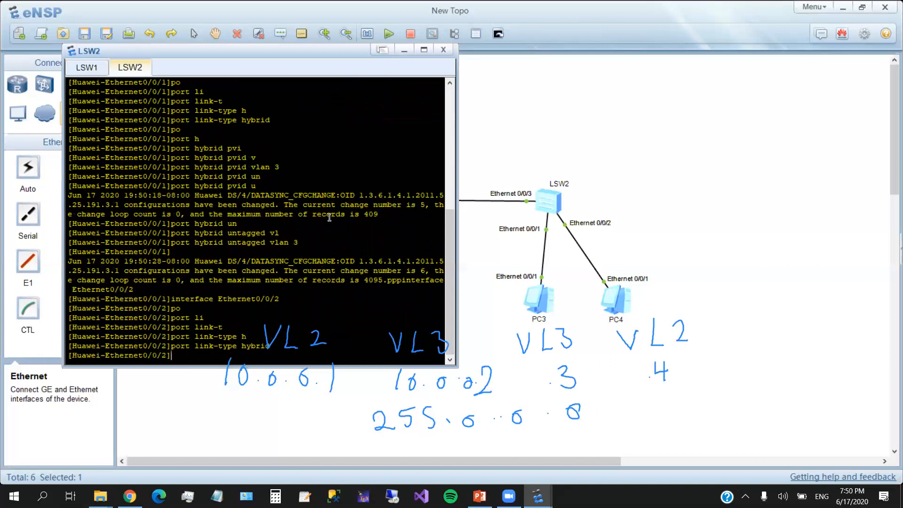
Try to set the default VLAN of Ethernet0/0/2 on LSW2 with the command port hybrid pvid 2
type("po")
key("Tab")
type("h")
key("Tab")
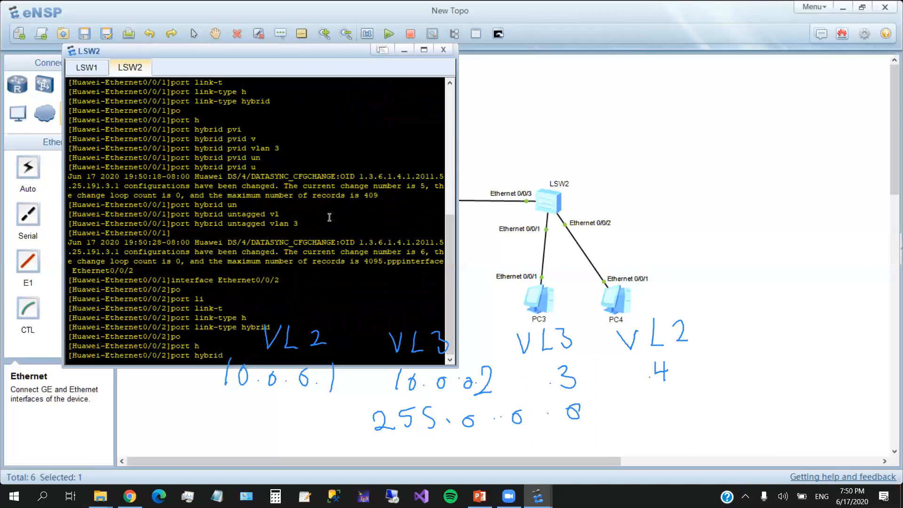
type("p")
type("v")
type("i")
key("Tab")
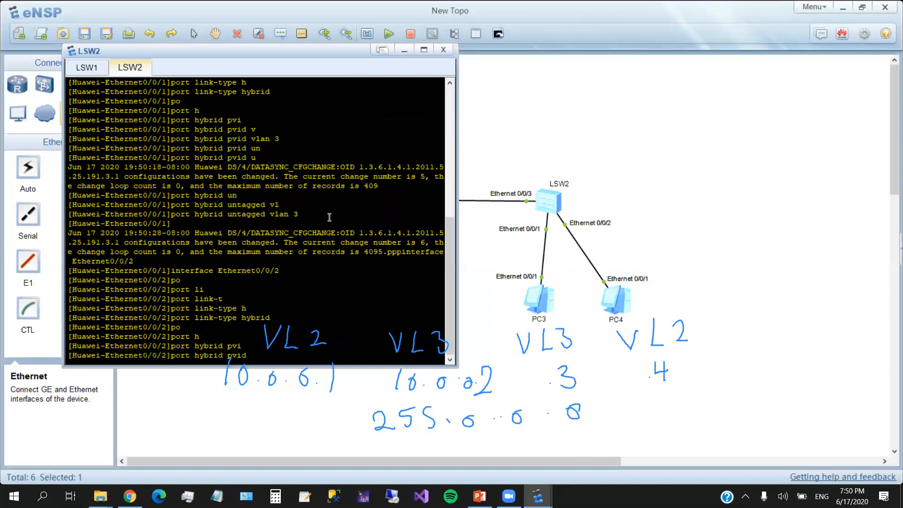
type("3")
key("BackSpace")
type("2")
key("Return")
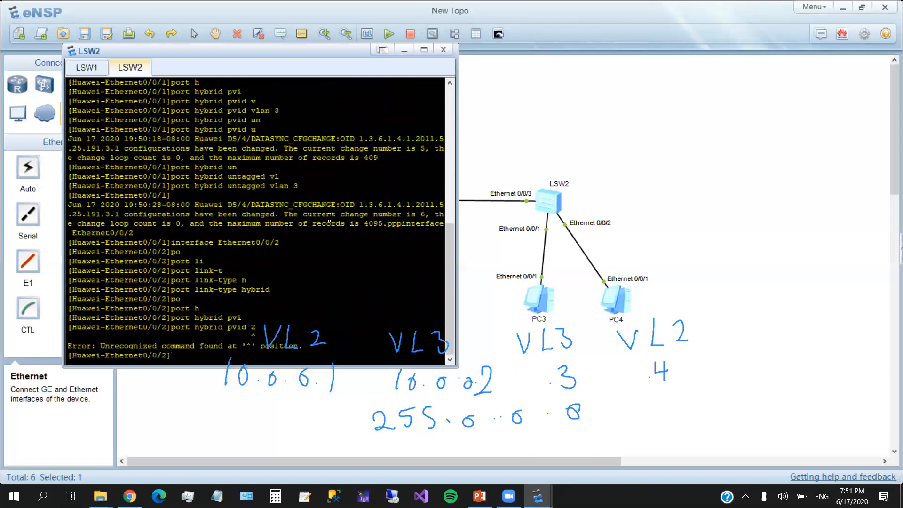
Set VLAN 2 as the default VLAN of Ethernet0/0/2 on LSW2 with the command port hybrid pvid vlan 2
key("Up")
key("BackSpace")
type("vla")
type("n ")
type("2")
key("Return")
Allow VLAN 2 untagged on Ethernet0/0/2 of LSW2 with the command port hybrid untagged vlan 2
key("Up")
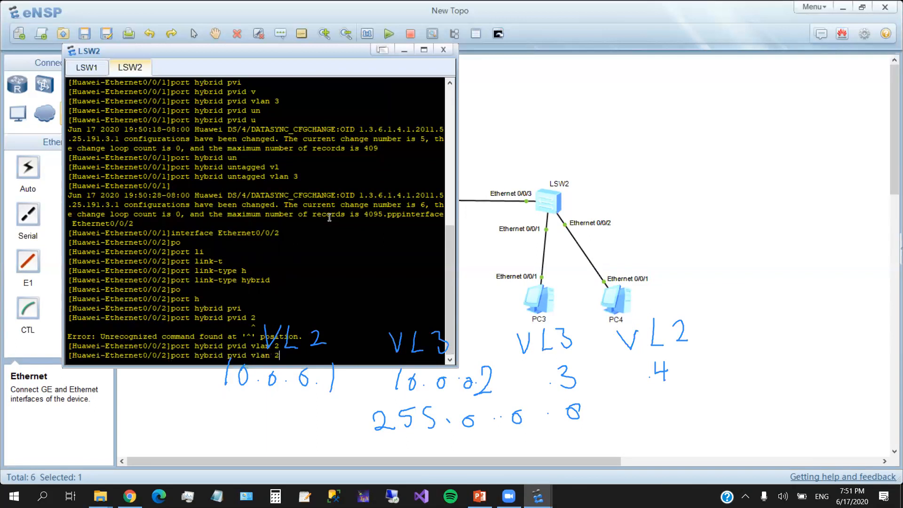
key("BackSpace")
key("BackSpace")
key("BackSpace")
key("BackSpace")
key("BackSpace")
key("BackSpace")
key("BackSpace")
key("BackSpace")
key("BackSpace")
key("BackSpace")
key("BackSpace")
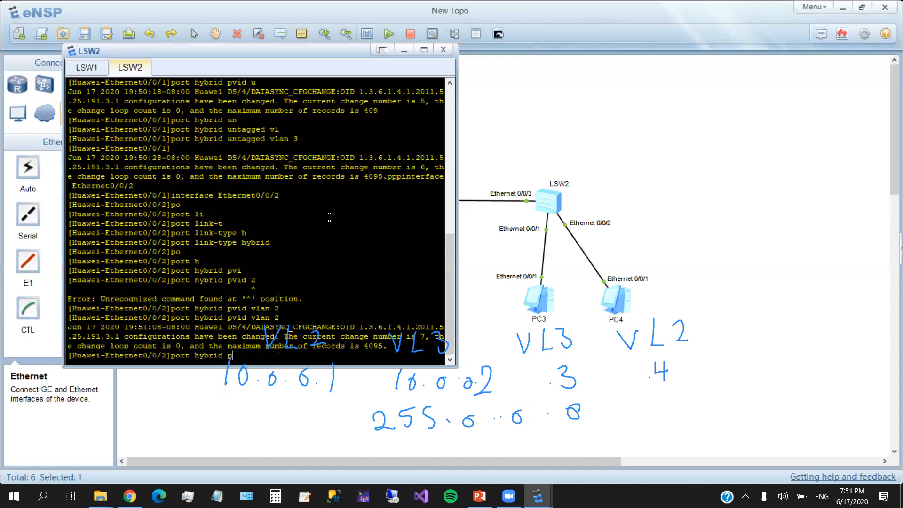
type("un")
key("Tab")
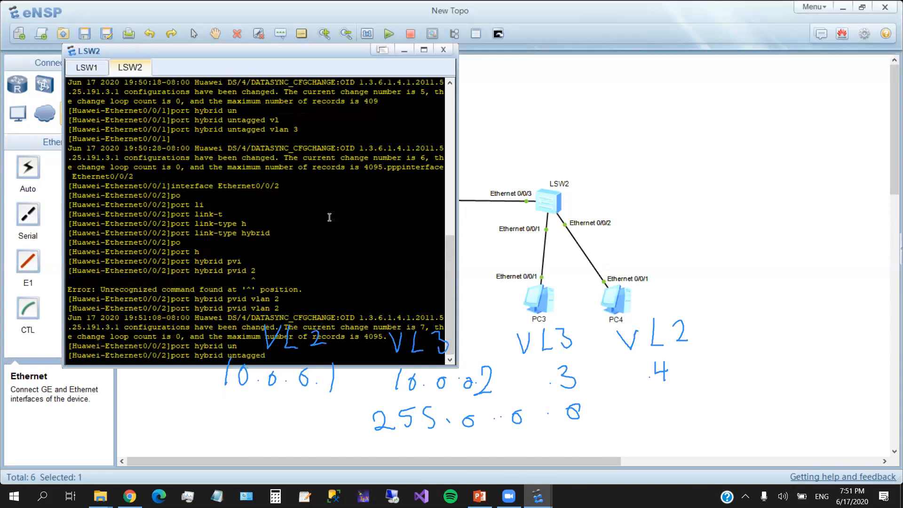
type("vl")
key("Tab")
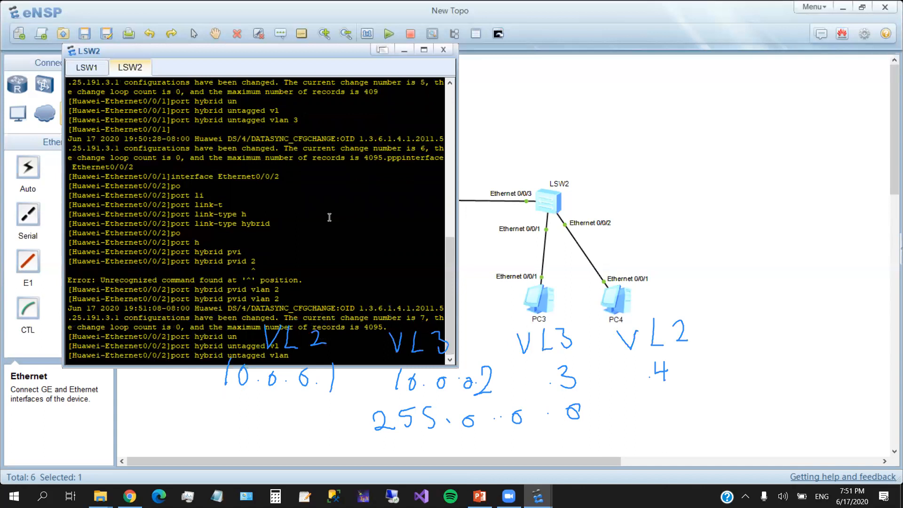
type("2")
key("Return")
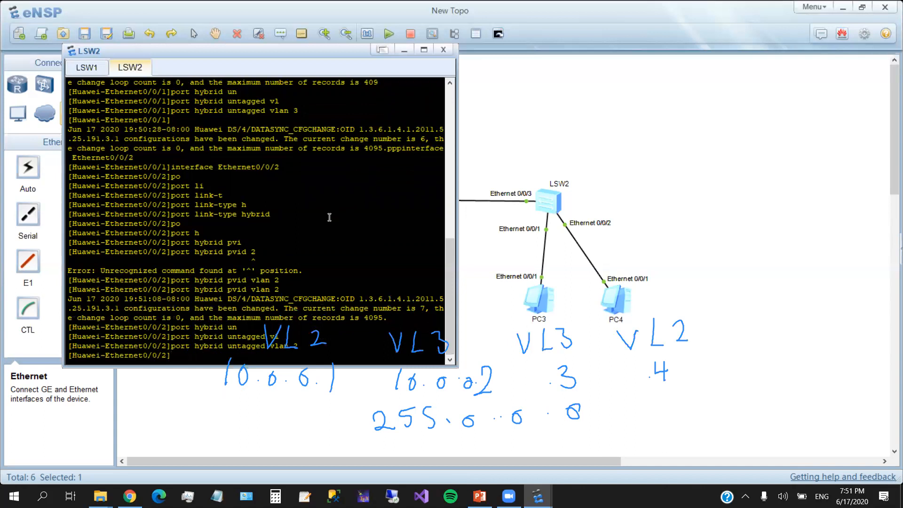
Switch to the Ethernet0/0/3 interface view on LSW2 with the command interface Ethernet0/0/3
type("port link-type hybrid")
key("Up")
key("BackSpace")
type("3")
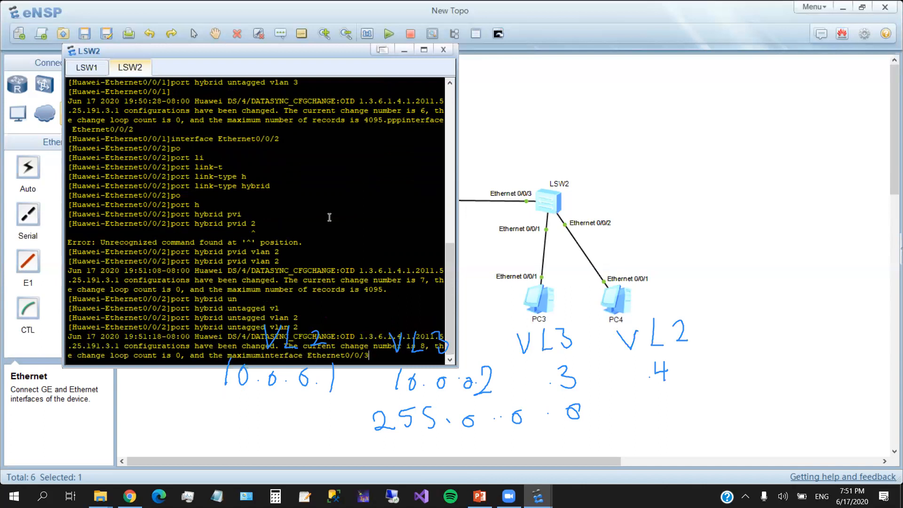
key("Return")
Set the link type of Ethernet0/0/3 on LSW2 to hybrid with the command port link-type hybrid
type("po")
key("Tab")
type("l")
key("Tab")
type("t")
key("Tab")
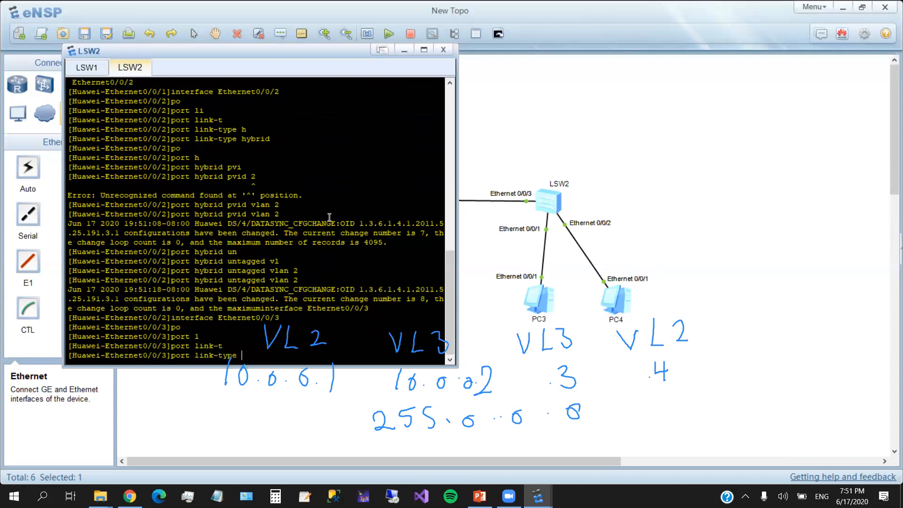
type("hybrid")
key("Tab")
key("Return")
Set VLAN 1 as the default VLAN of Ethernet0/0/3 on LSW2 with the command port hybrid pvid vlan 1
type("po")
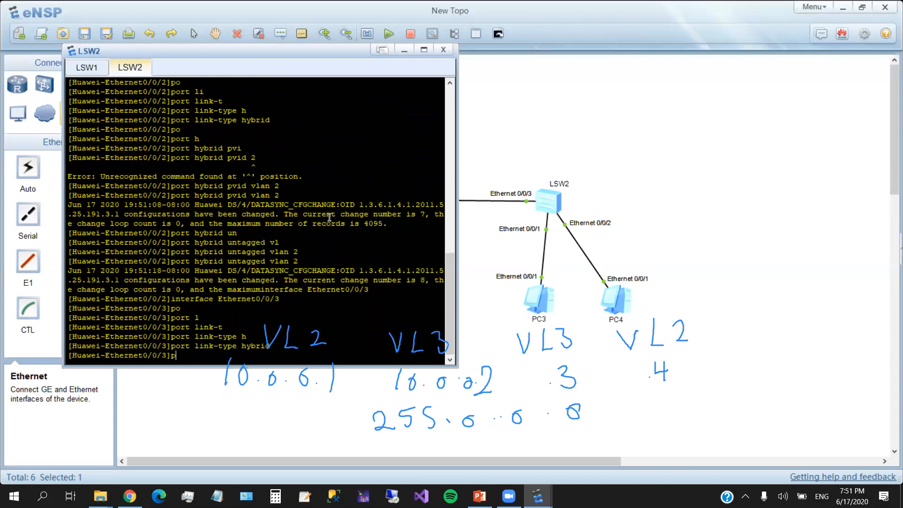
key("Tab")
type("h")
key("Tab")
type("pv")
key("Tab")
type("v")
key("Tab")
type("1")
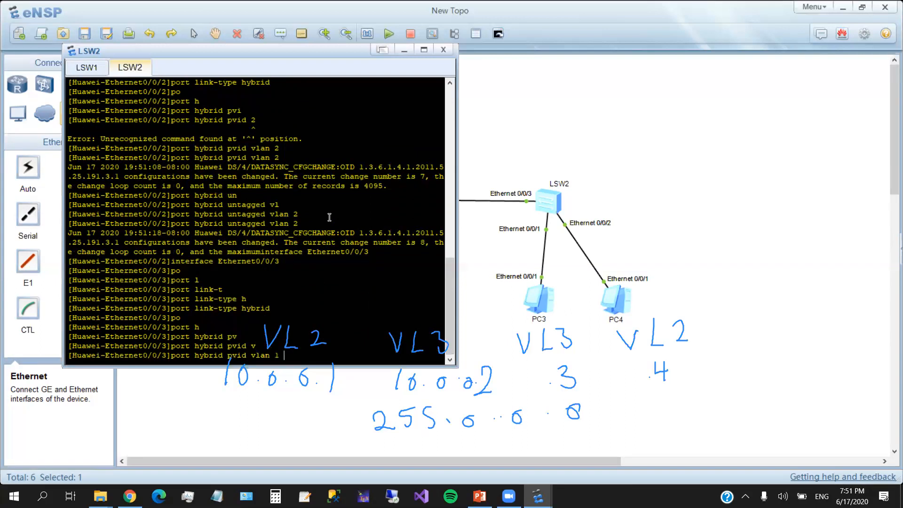
key("Return")
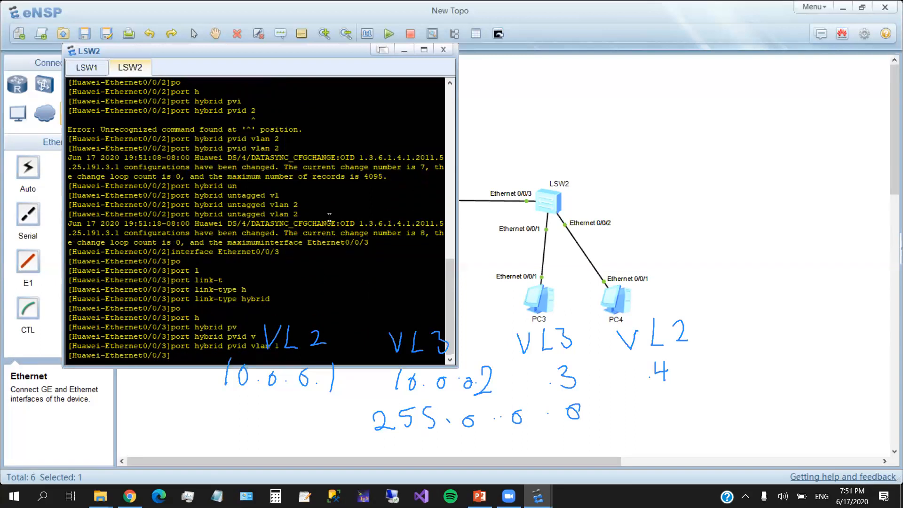
Allow VLANs 2 and 3 untagged on Ethernet0/0/3 of LSW2 with the command port hybrid untagged vlan 2 3
key("Up")
key("BackSpace")
key("BackSpace")
key("BackSpace")
key("BackSpace")
key("BackSpace")
key("BackSpace")
key("BackSpace")
key("BackSpace")
key("BackSpace")
key("BackSpace")
key("BackSpace")
type("un")
key("Tab")
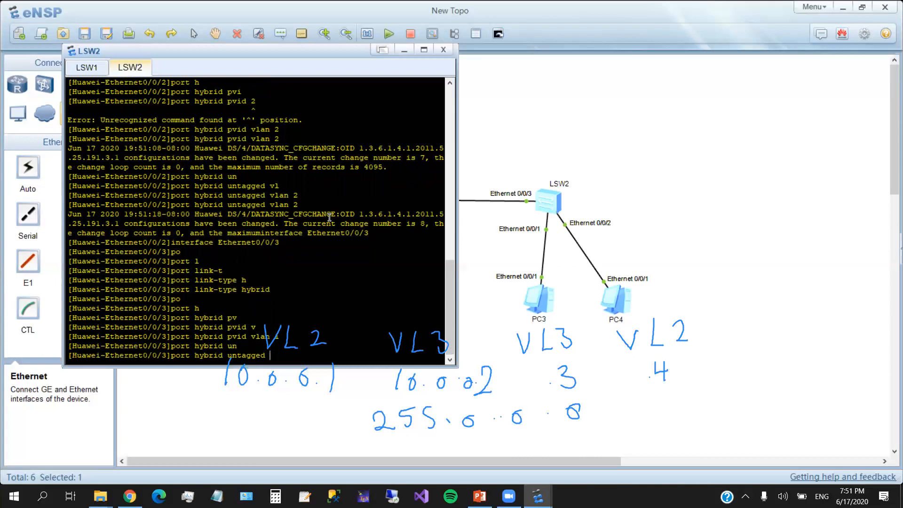
type("v")
key("Tab")
type("2 3")
key("Return")
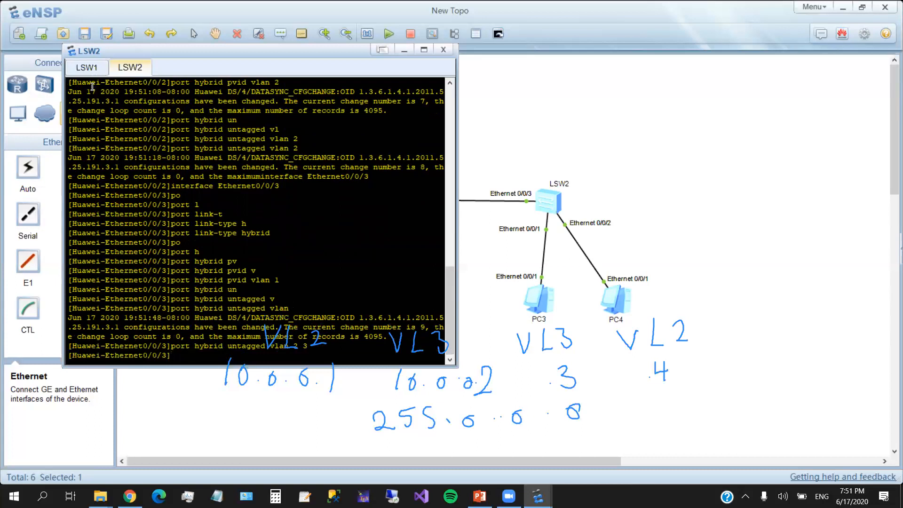
Return to the system view on LSW1 and display its VLAN table with dis vlan, keeping the topology's LSW1 side uncovered
left_click(87, 69)
type("q")
key("Return")
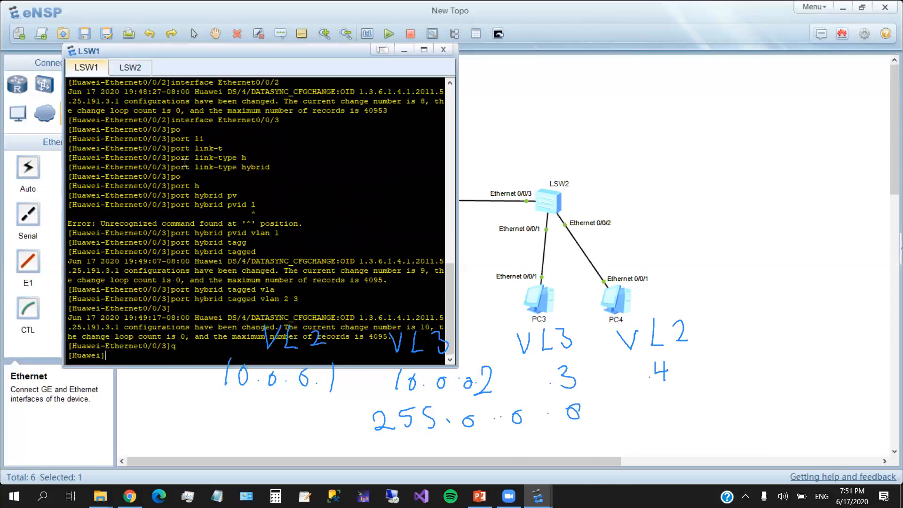
type("dis vlan")
key("Return")
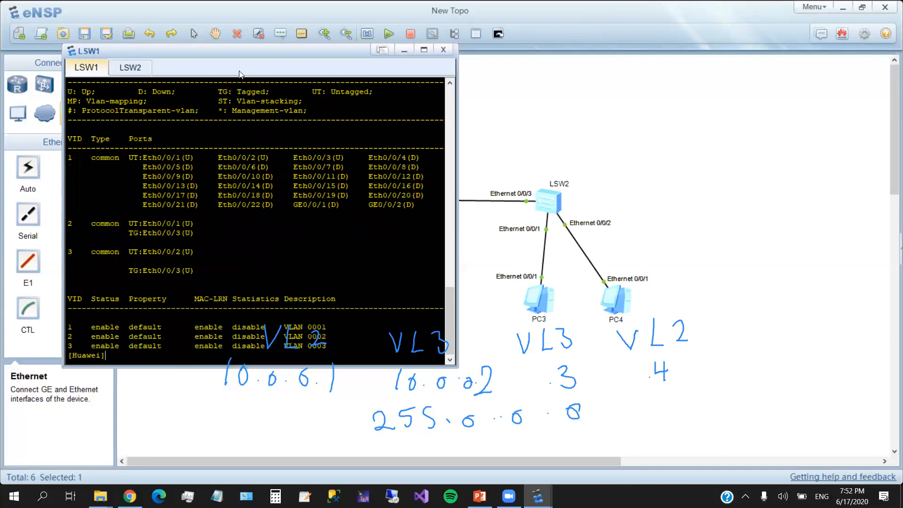
left_click_drag(251, 53, 738, 40)
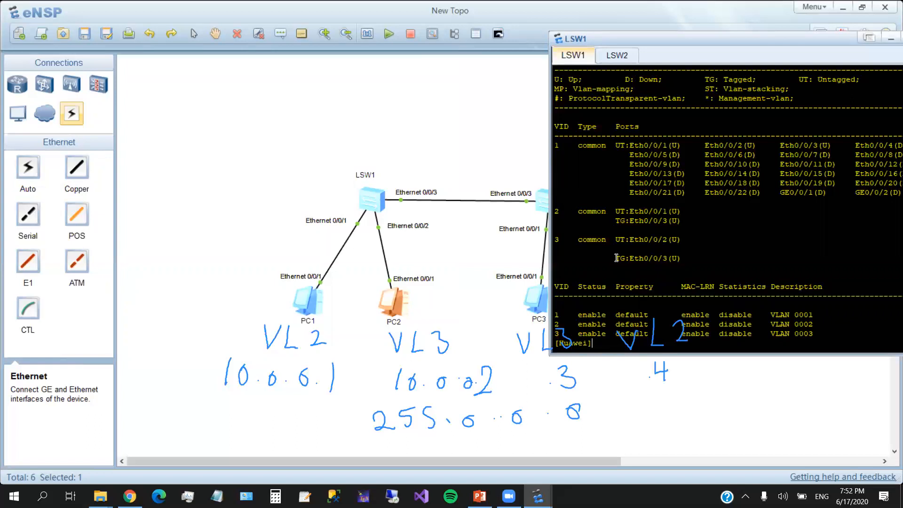
Return to the system view on LSW2 and display its VLAN table with the command dis vlan
left_click(614, 59)
left_click_drag(717, 38, 256, 44)
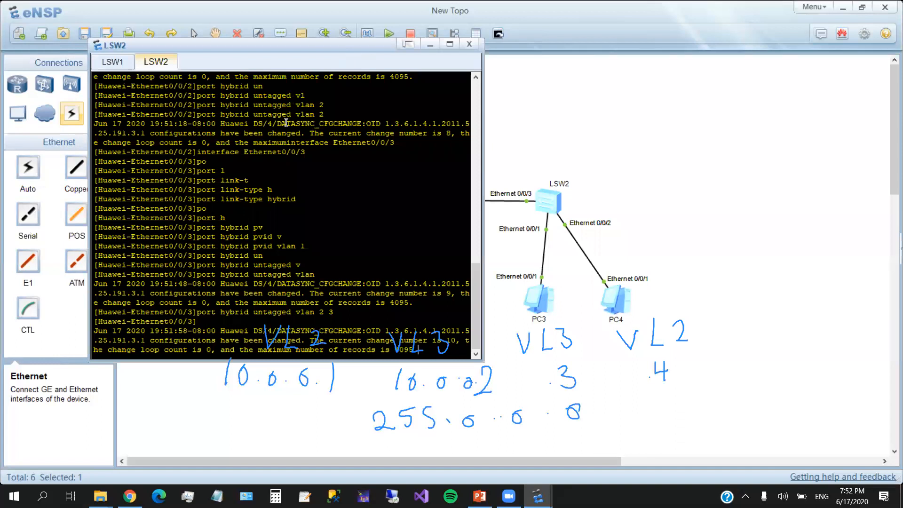
key("Return")
type("q")
key("Return")
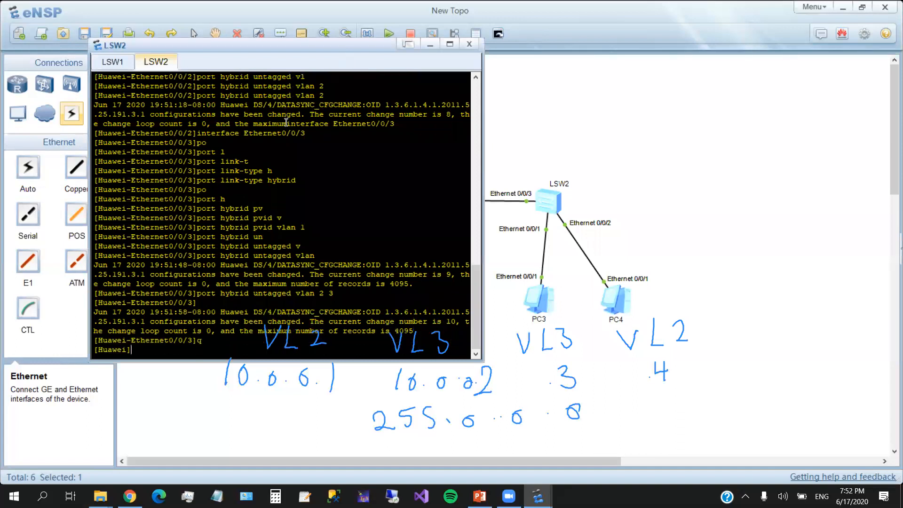
type("dis vlan")
key("Return")
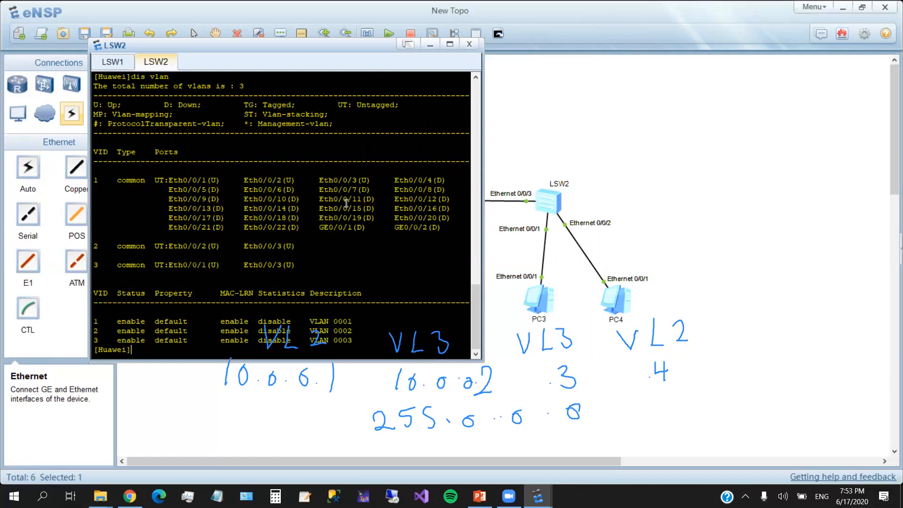
Re-enter the Ethernet0/0/3 interface view on LSW2 with the command interface Ethernet0/0/3
type("port link-type hybrid")
key("Up")
key("Down")
key("Up")
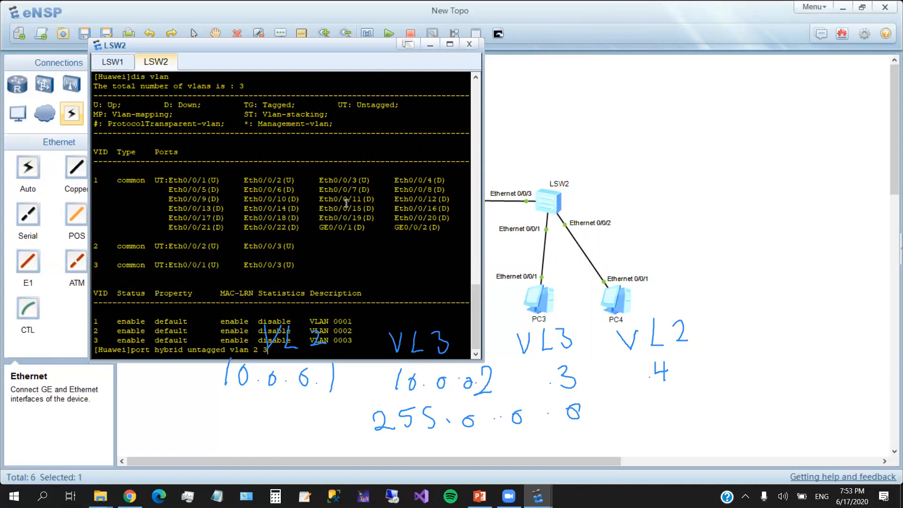
key("Up")
key("Up")
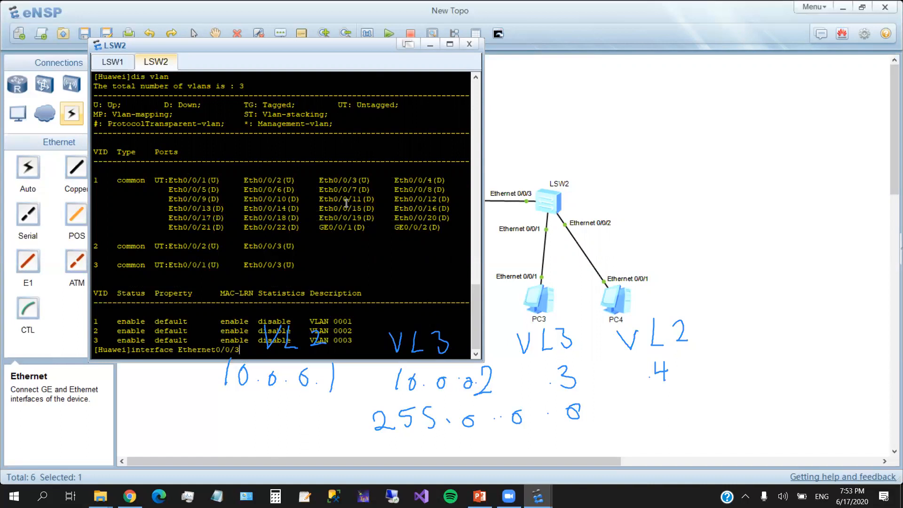
key("Return")
Allow VLANs 2 and 3 tagged on Ethernet0/0/3 of LSW2 with the command port hybrid tagged vlan 2 3
key("Up")
key("BackSpace")
key("BackSpace")
key("BackSpace")
key("BackSpace")
key("BackSpace")
key("BackSpace")
key("BackSpace")
key("BackSpace")
key("BackSpace")
key("BackSpace")
key("BackSpace")
key("BackSpace")
key("BackSpace")
key("BackSpace")
key("BackSpace")
key("BackSpace")
key("BackSpace")
key("BackSpace")
key("BackSpace")
key("BackSpace")
type("q")
key("Up")
key("Left")
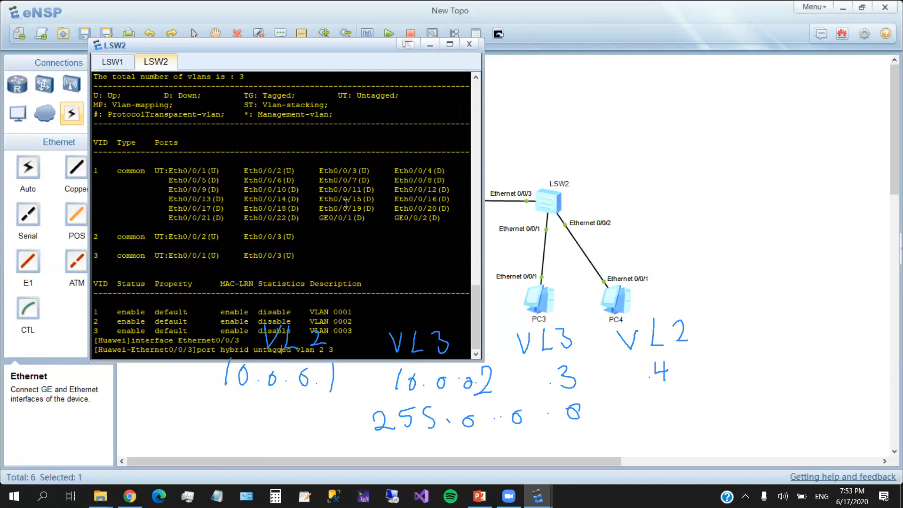
key("BackSpace")
key("BackSpace")
key("Return")
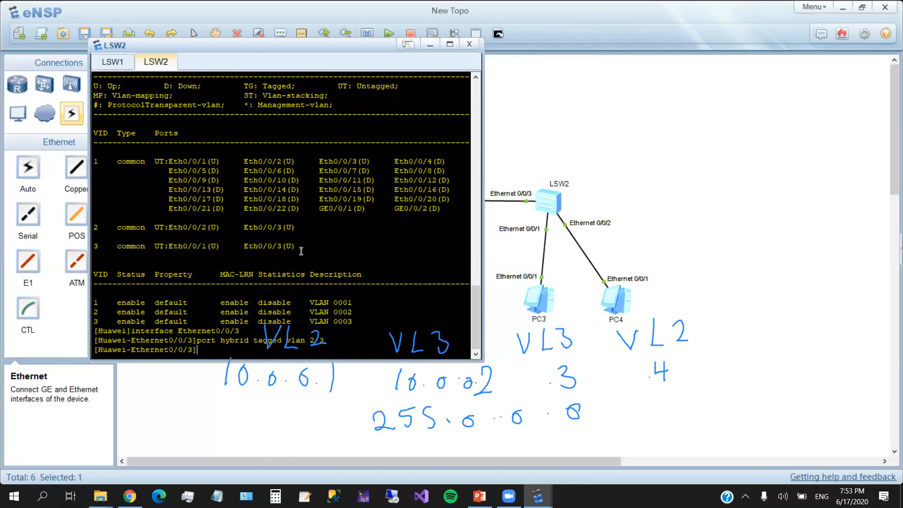
Leave the Ethernet0/0/3 interface view on LSW2 and recheck the port tagging with dis vlan
type("q")
key("Return")
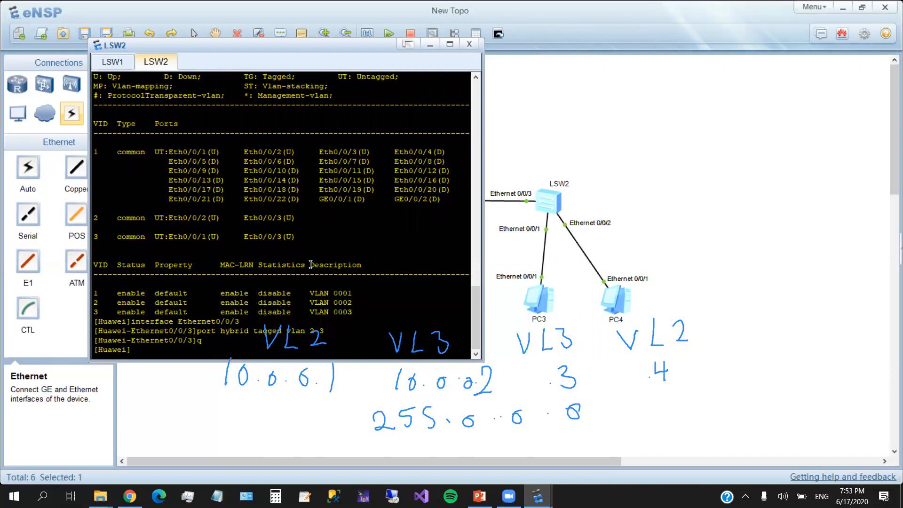
type("dis vlan")
key("Return")
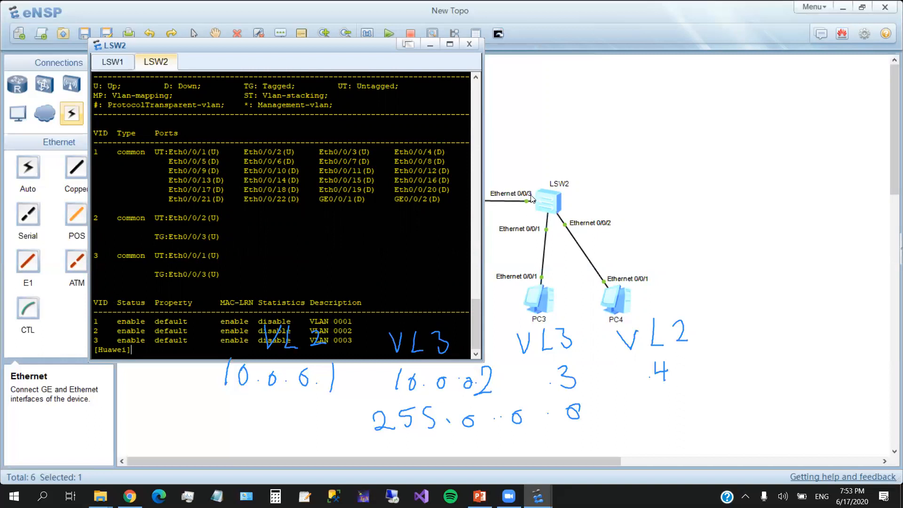
Minimize the switch console, open PC1's command line and ping PC4 at 10.0.0.4 twice
left_click(430, 44)
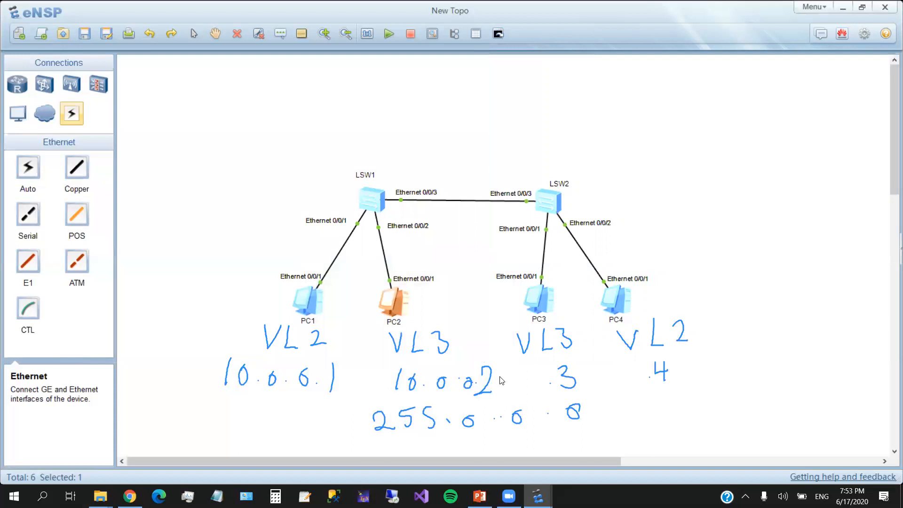
double_click(311, 304)
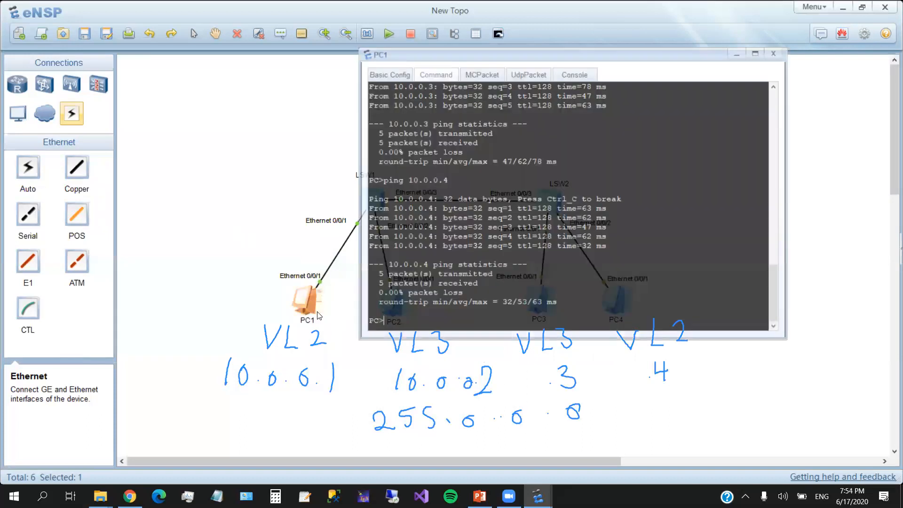
left_click_drag(645, 26, 740, 23)
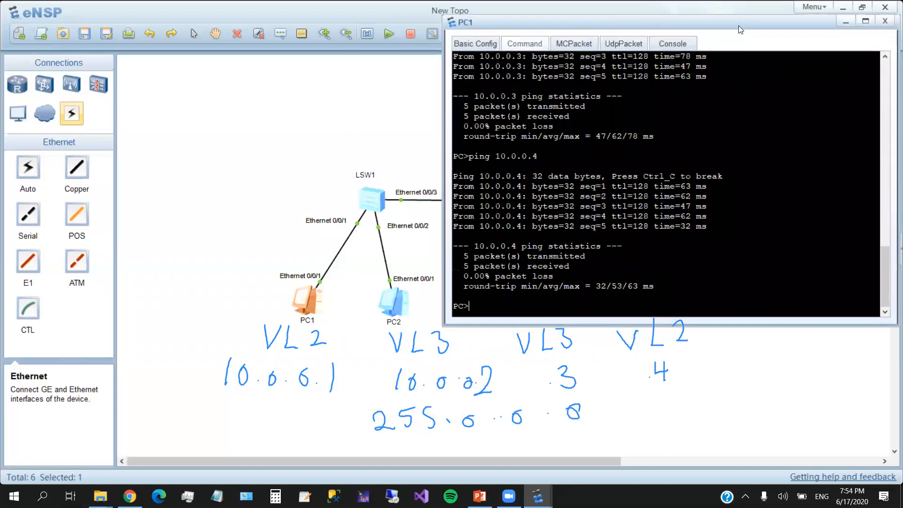
key("Up")
key("BackSpace")
type("4")
key("Return")
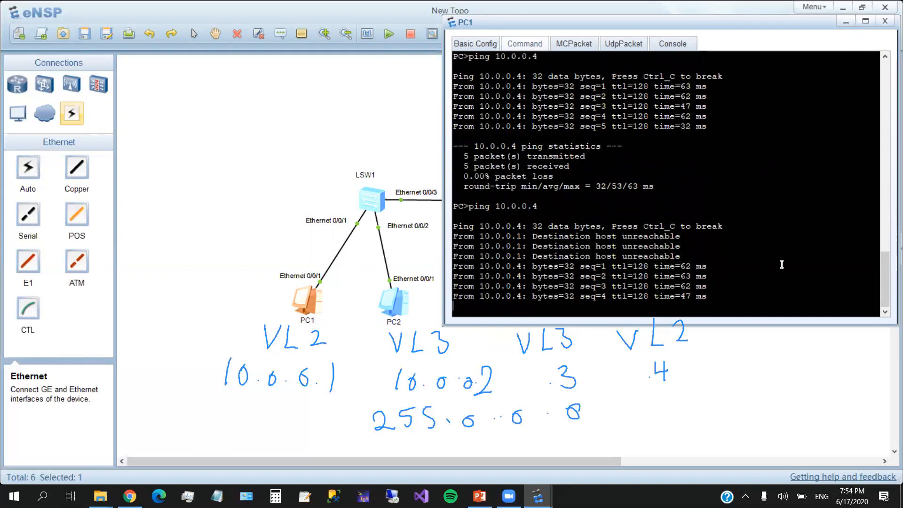
key("Up")
key("Return")
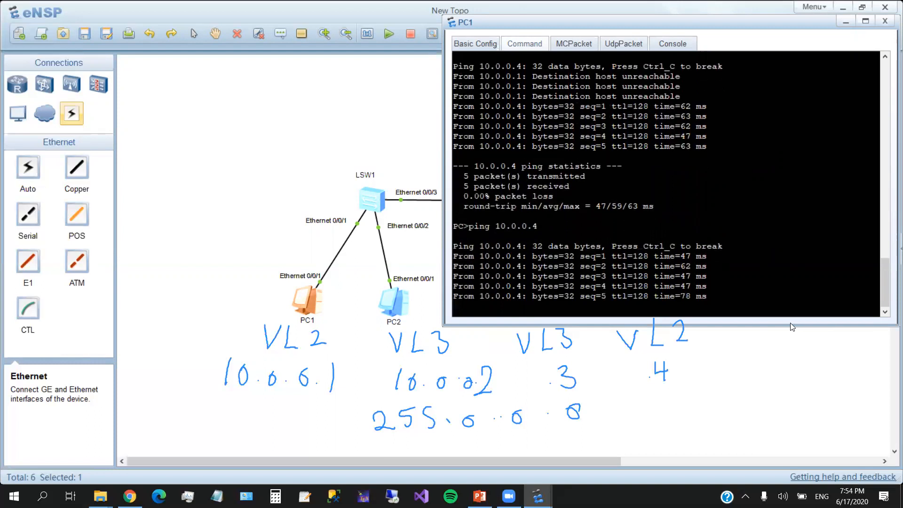
Ping 10.0.0.2 and 10.0.0.3 from PC1 to test reachability of the VLAN 3 PCs, and close PC1's window
key("Up")
key("BackSpace")
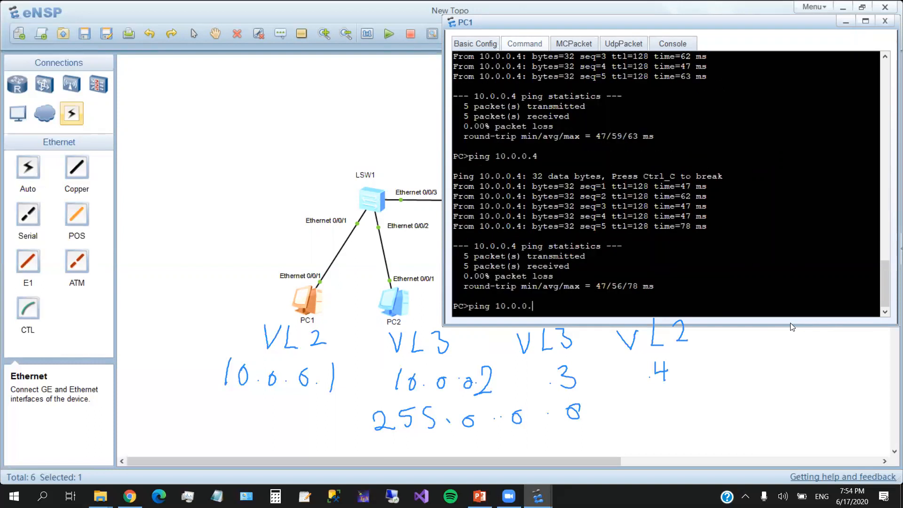
type("2")
key("Return")
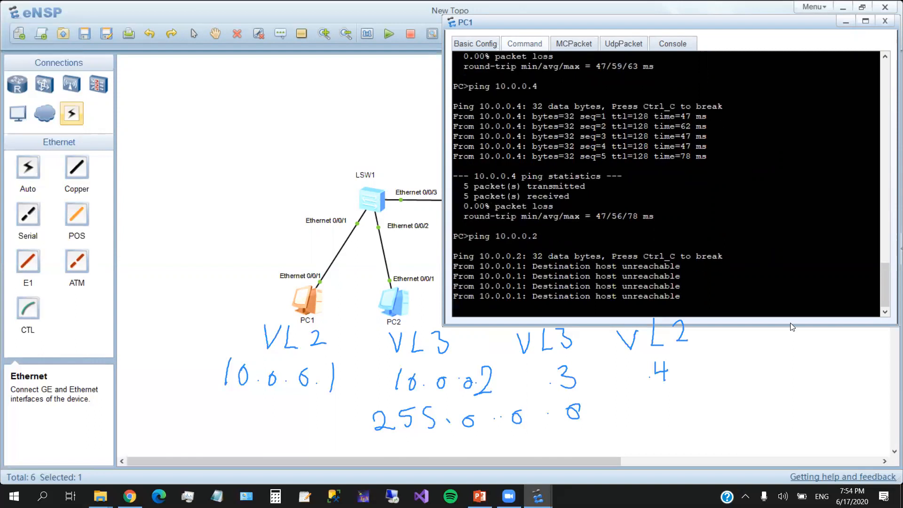
key("Up")
key("BackSpace")
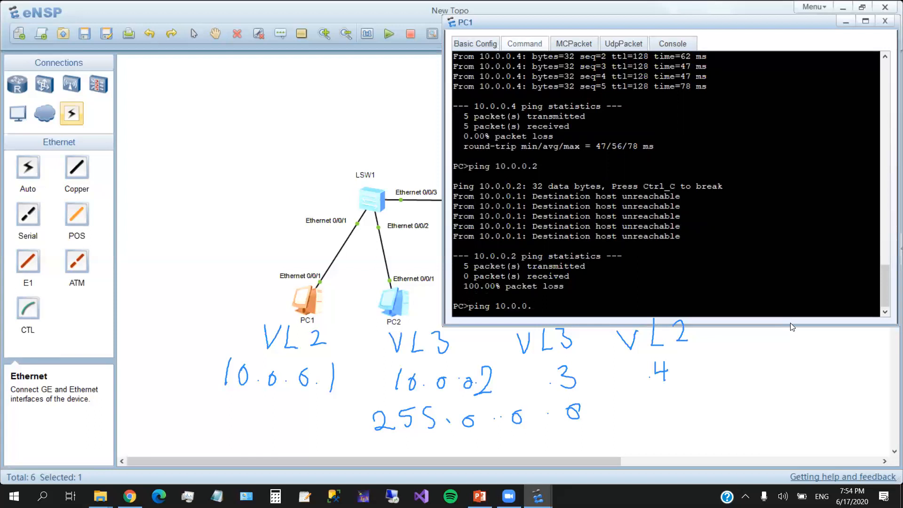
type("3")
key("Return")
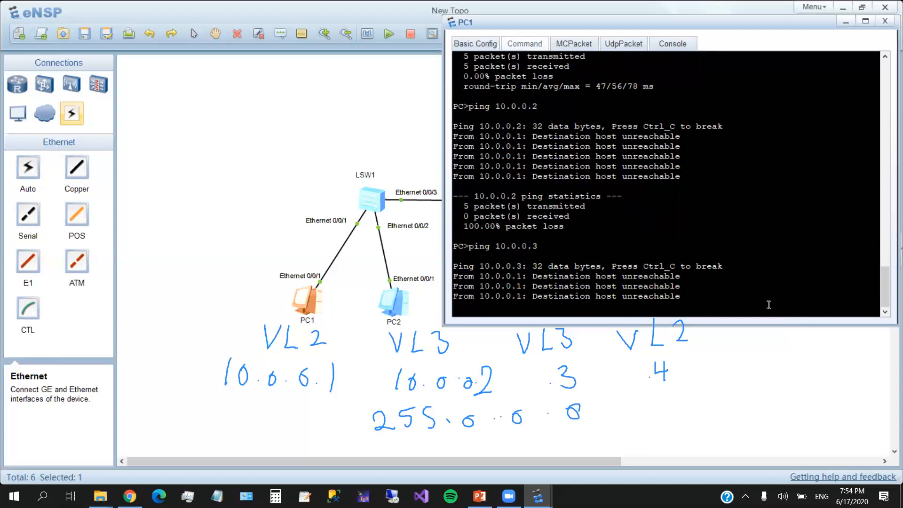
left_click(884, 21)
Open PC2's command line beside the topology and ping PC3 at 10.0.0.3
double_click(396, 300)
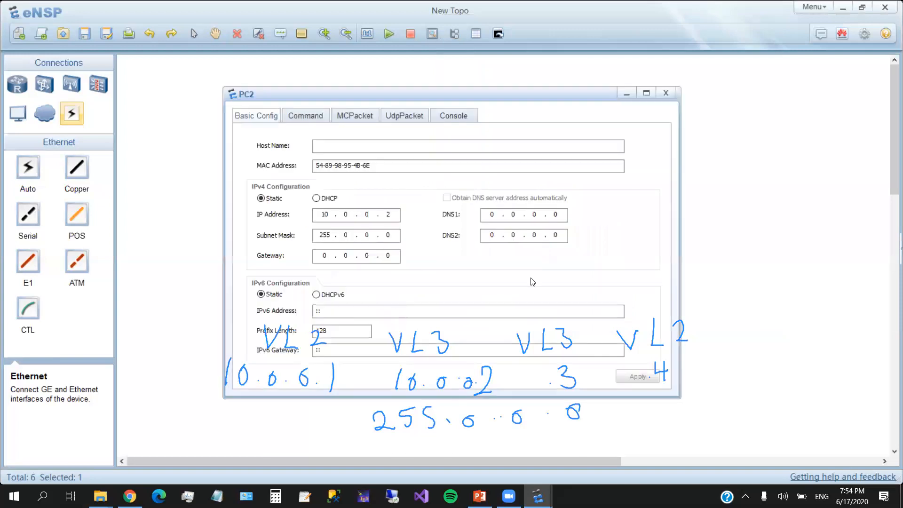
double_click(555, 93)
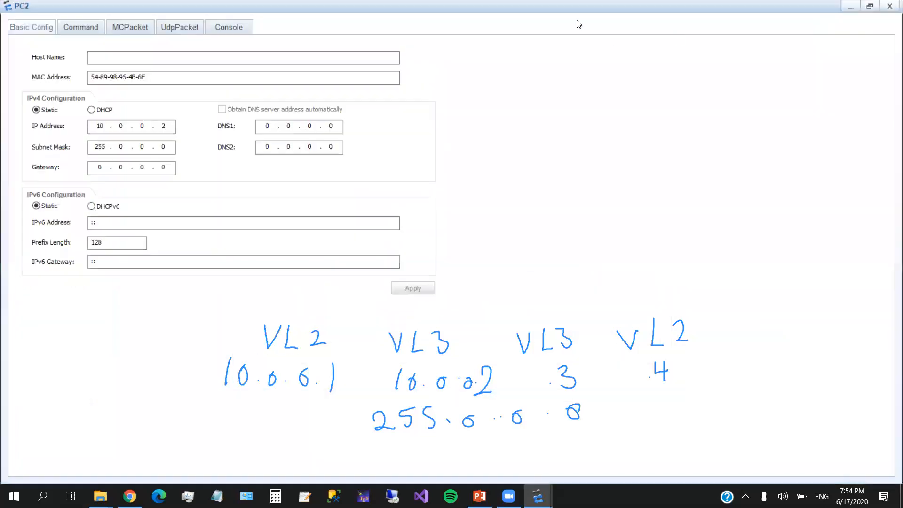
double_click(569, 7)
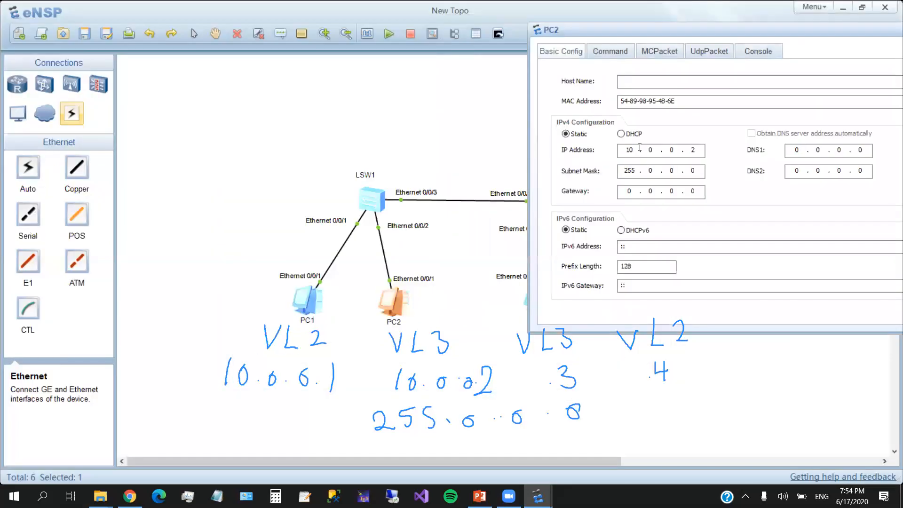
left_click(607, 52)
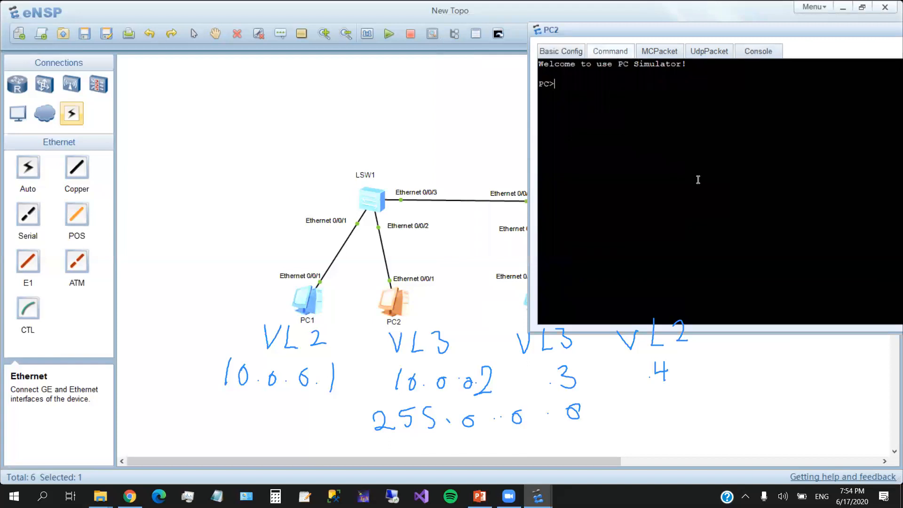
type("ping 10.0.0.0")
key("BackSpace")
type("3")
key("Return")
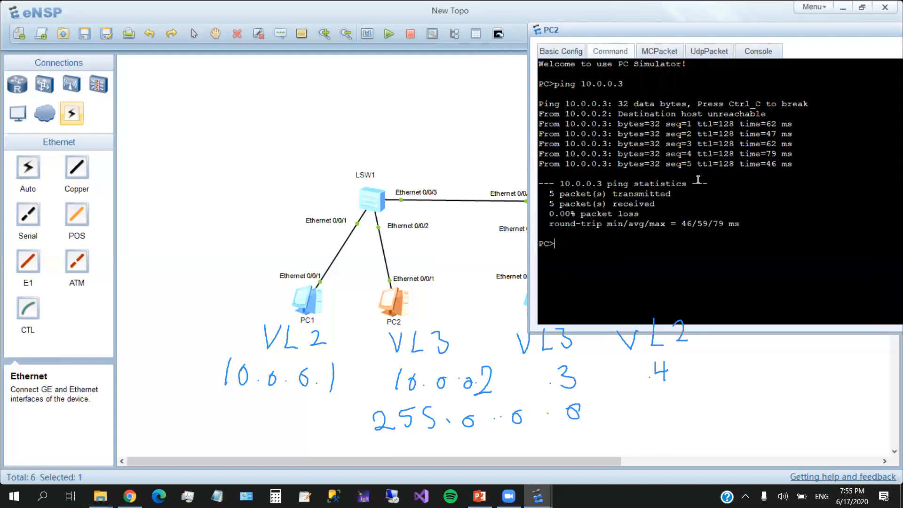
Ping 10.0.0.1 and 10.0.0.4 from PC2 to test reachability of the VLAN 2 PCs
key("Up")
key("BackSpace")
type("10.0.0.1")
key("Return")
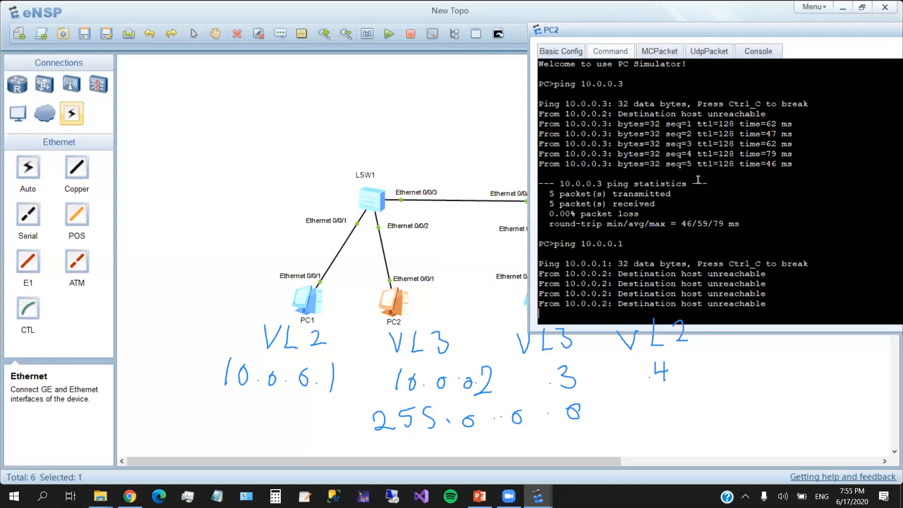
key("Up")
key("BackSpace")
type("4")
key("Return")
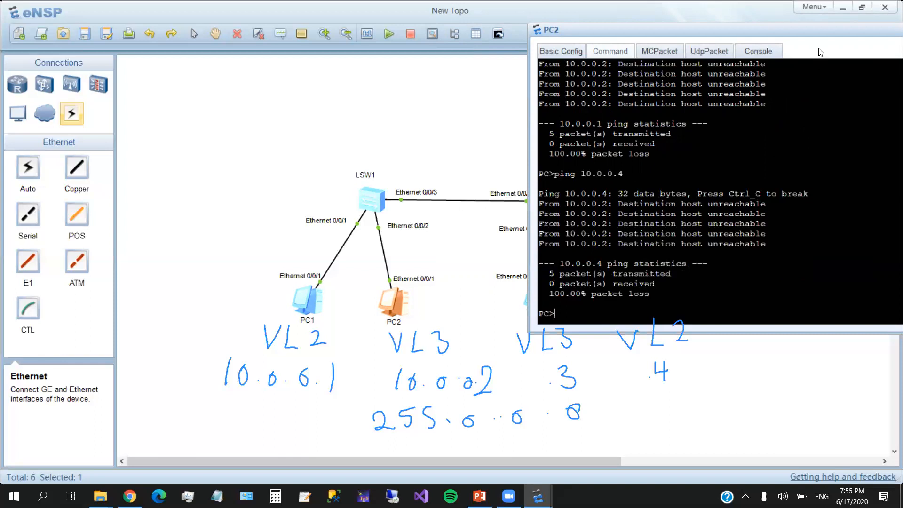
Bring PC2's window fully into view and highlight the ping 10.0.0.4 command with its replies
double_click(824, 29)
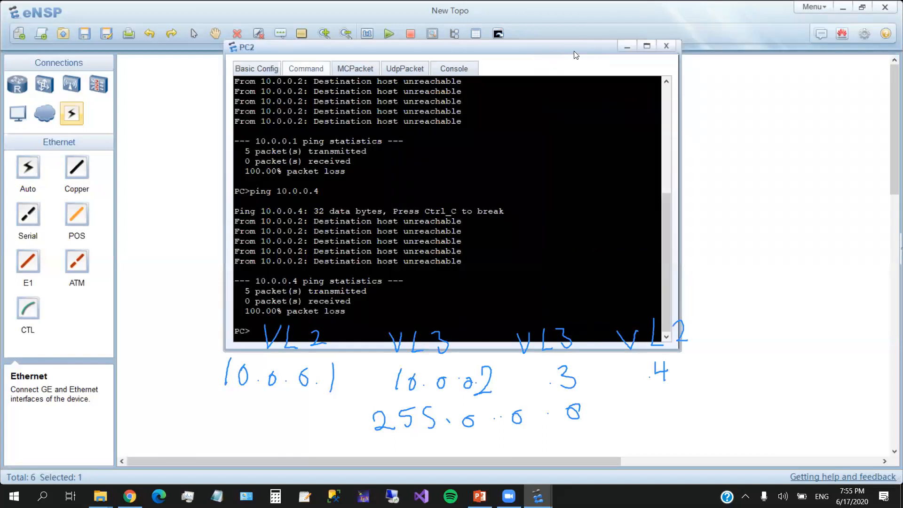
left_click_drag(576, 48, 546, 78)
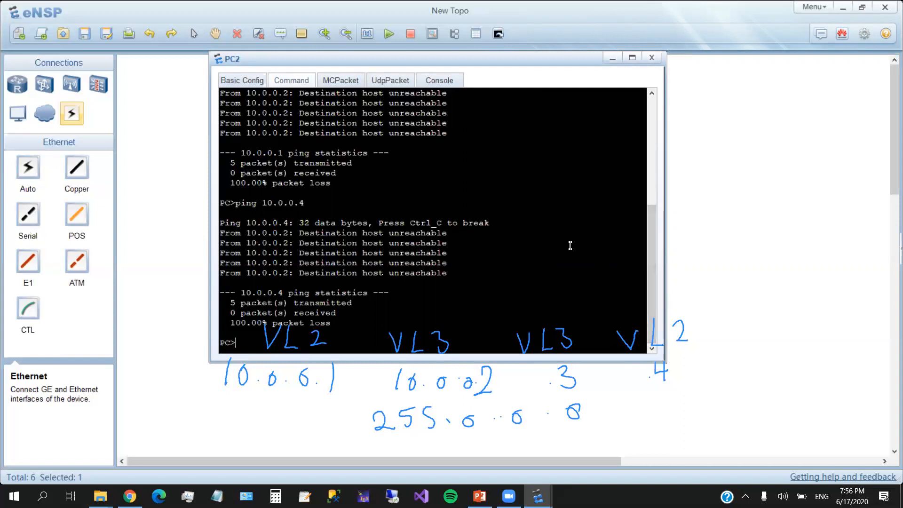
left_click_drag(453, 273, 217, 205)
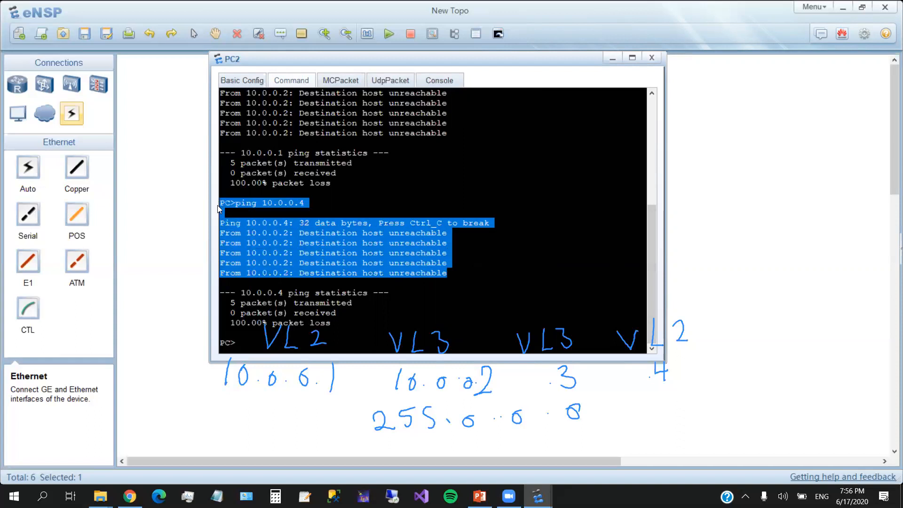